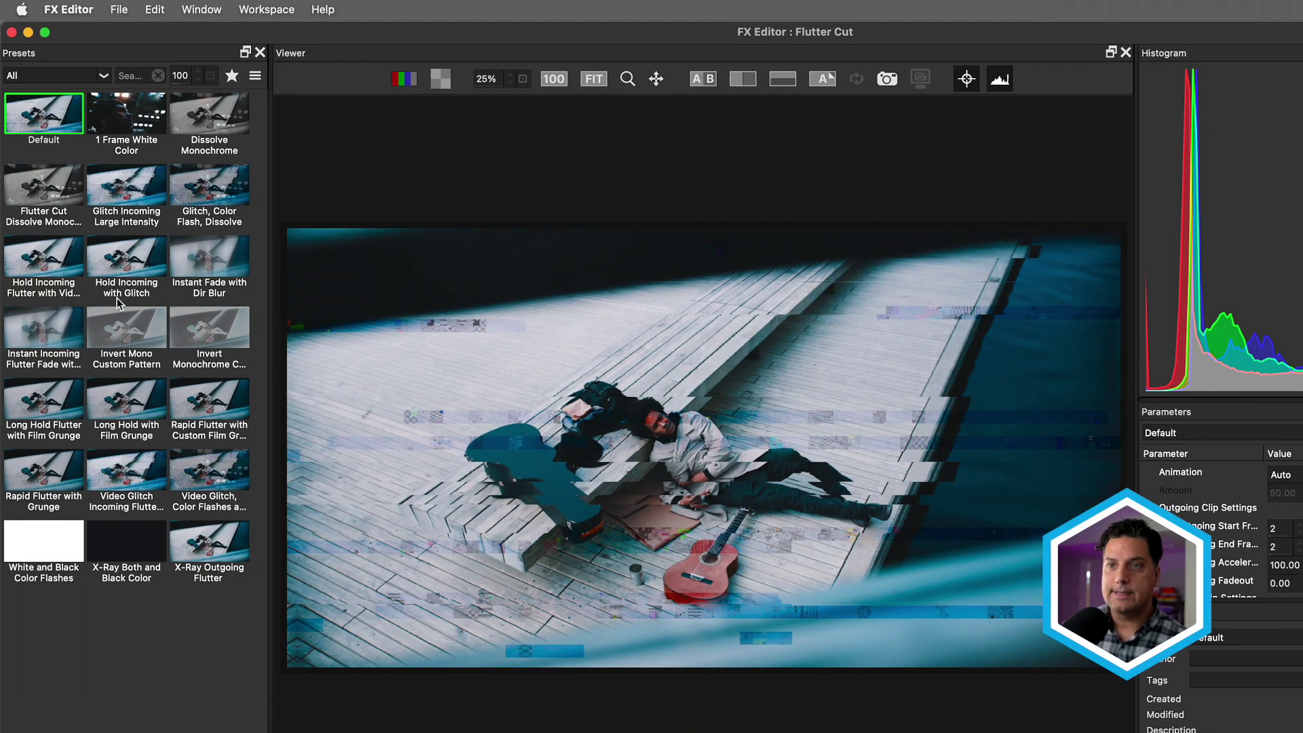
- Preview the Invert Mono Custom Pattern, X-Ray Outgoing Flutter, Dissolve Monochrome and Instant Fade with Dir Blur presets, and exit FX Editor without saving
{"action": "left_click", "coordinate": [116, 334]}
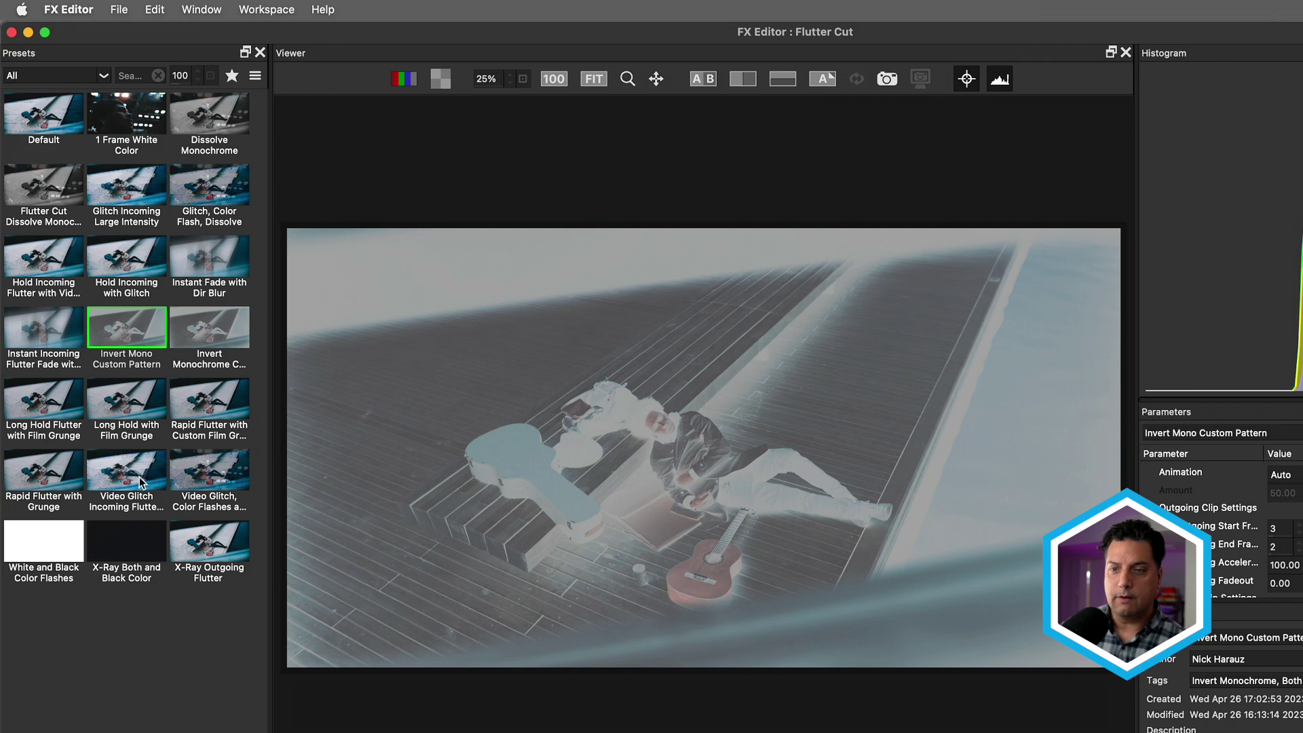
{"action": "left_click", "coordinate": [209, 540]}
{"action": "left_click", "coordinate": [205, 122]}
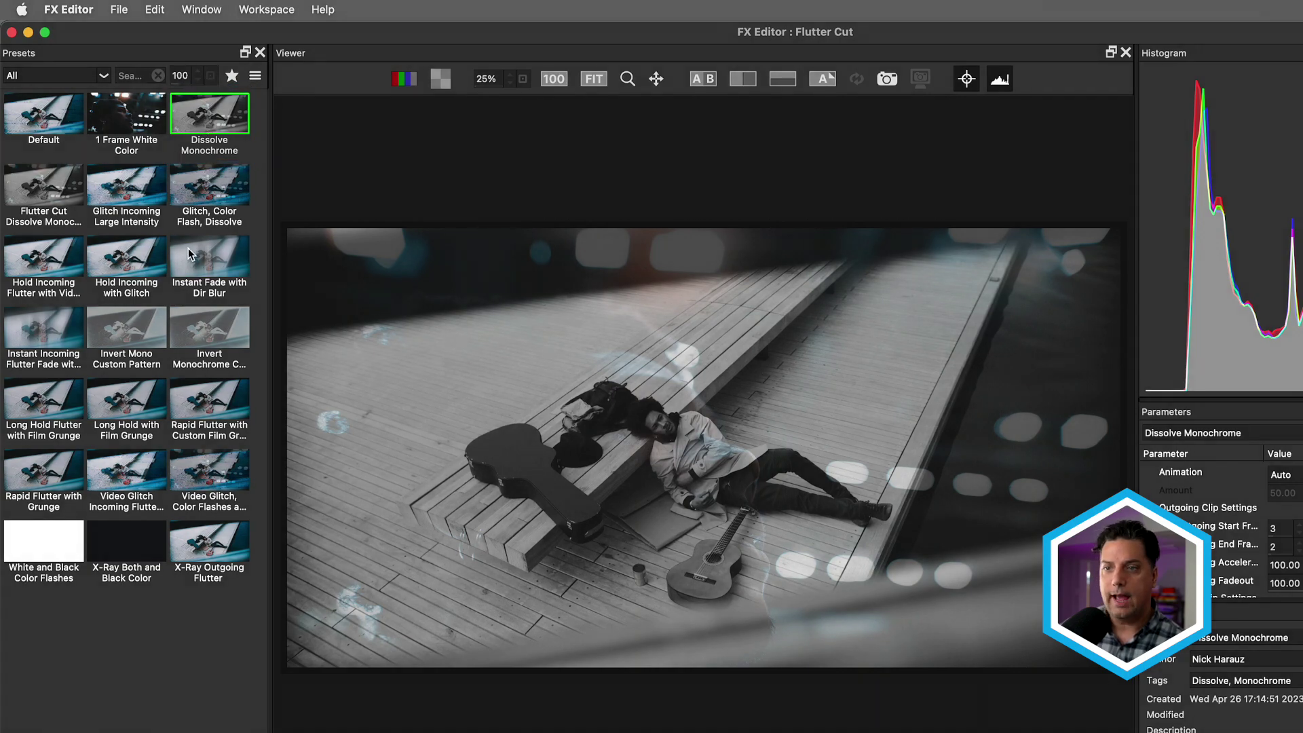
{"action": "left_click", "coordinate": [188, 255]}
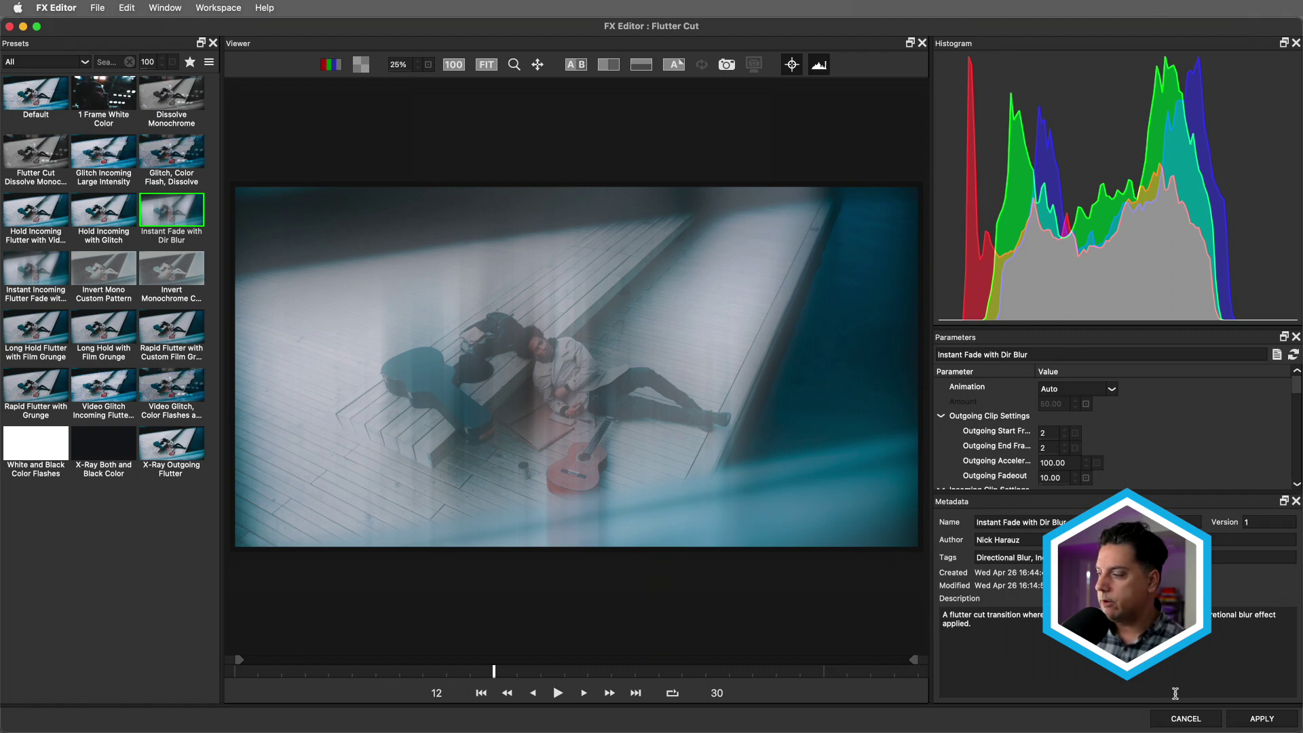
{"action": "left_click", "coordinate": [1184, 718]}
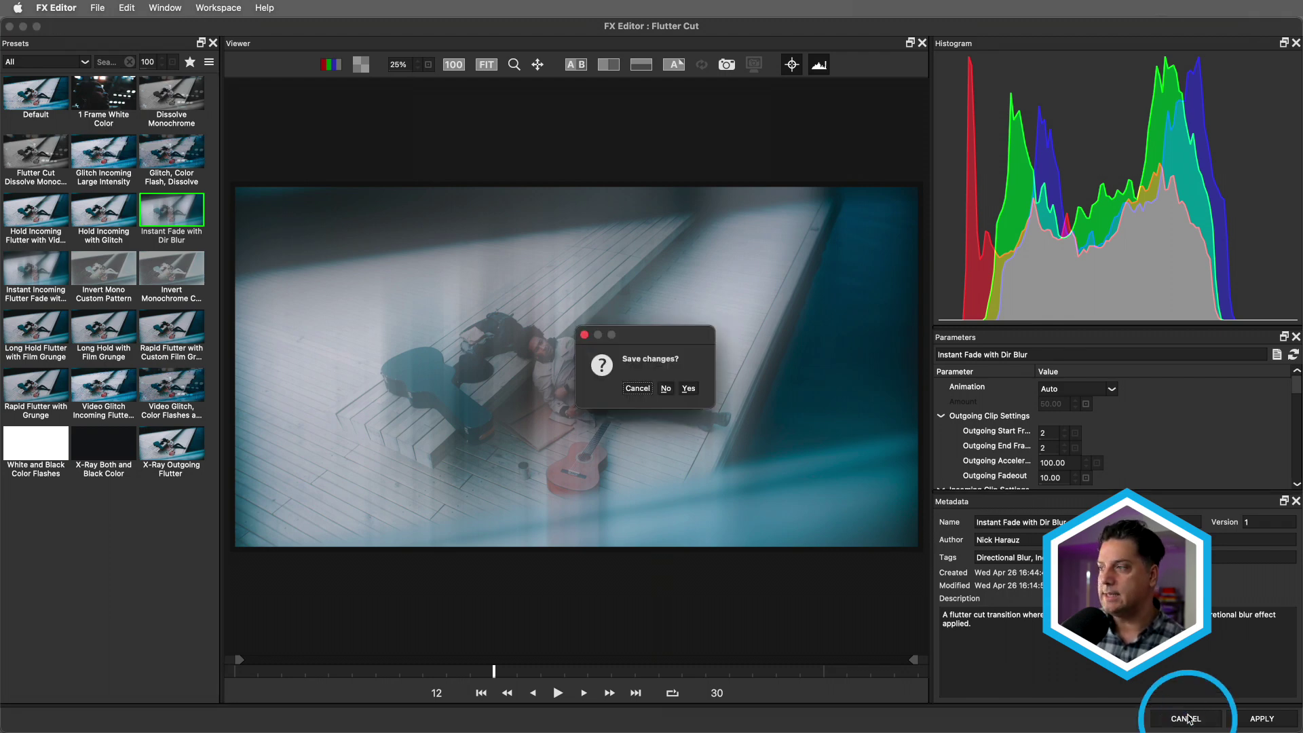
{"action": "left_click", "coordinate": [668, 388]}
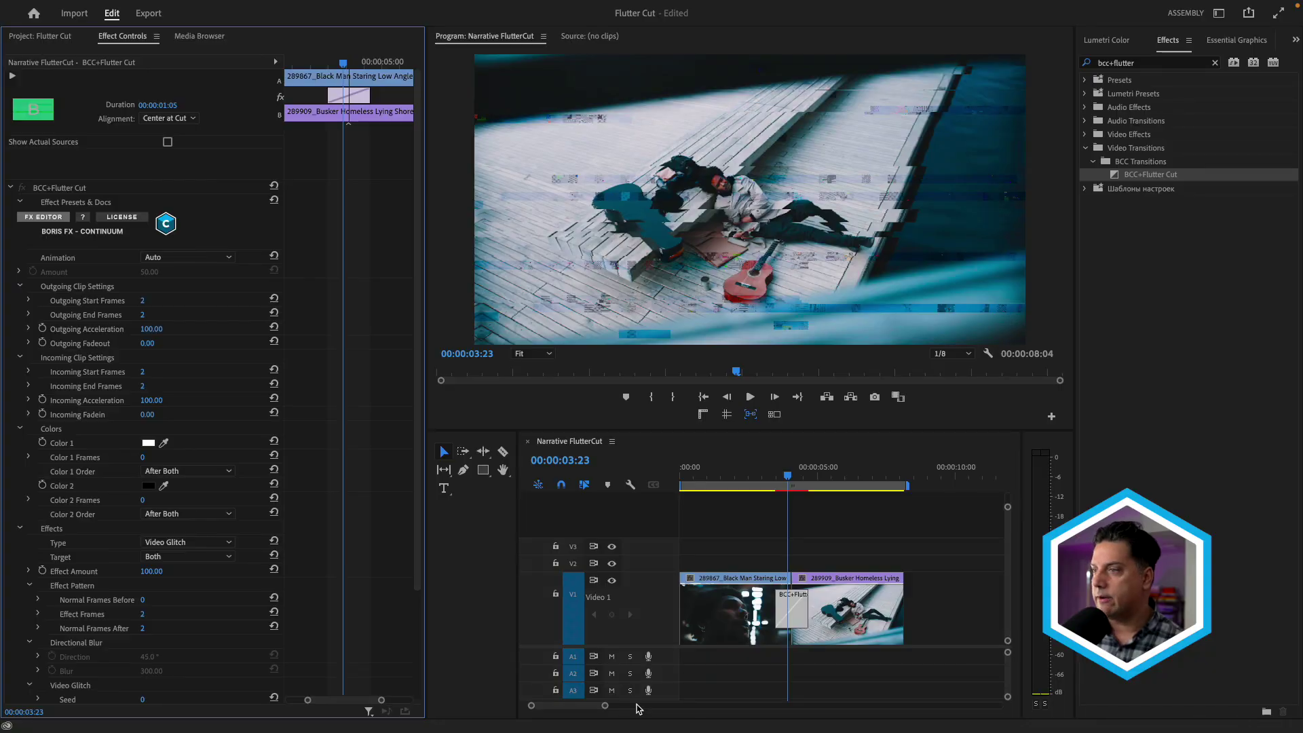
- Set the effect Type of the BCC+Flutter Cut transition between the two clips to Off
{"action": "left_click", "coordinate": [794, 613]}
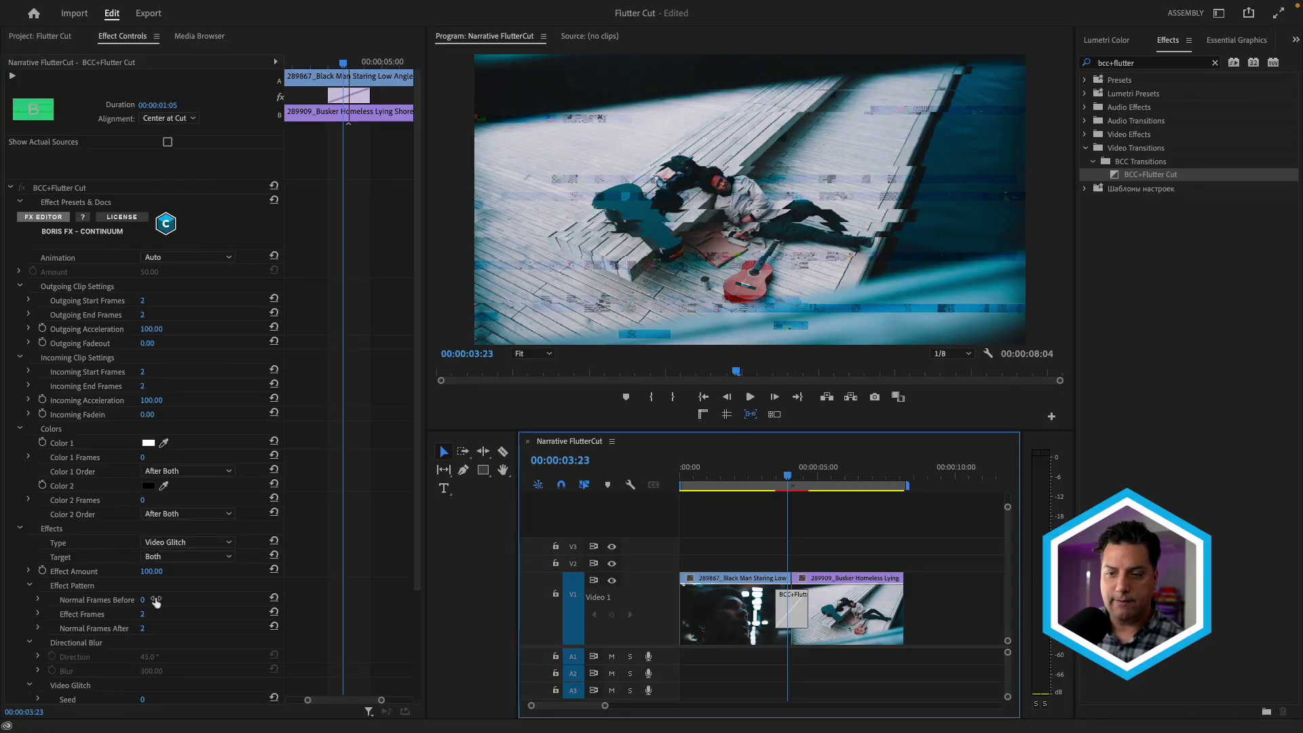
{"action": "scroll", "coordinate": [178, 600], "scroll_direction": "down", "scroll_amount": 2}
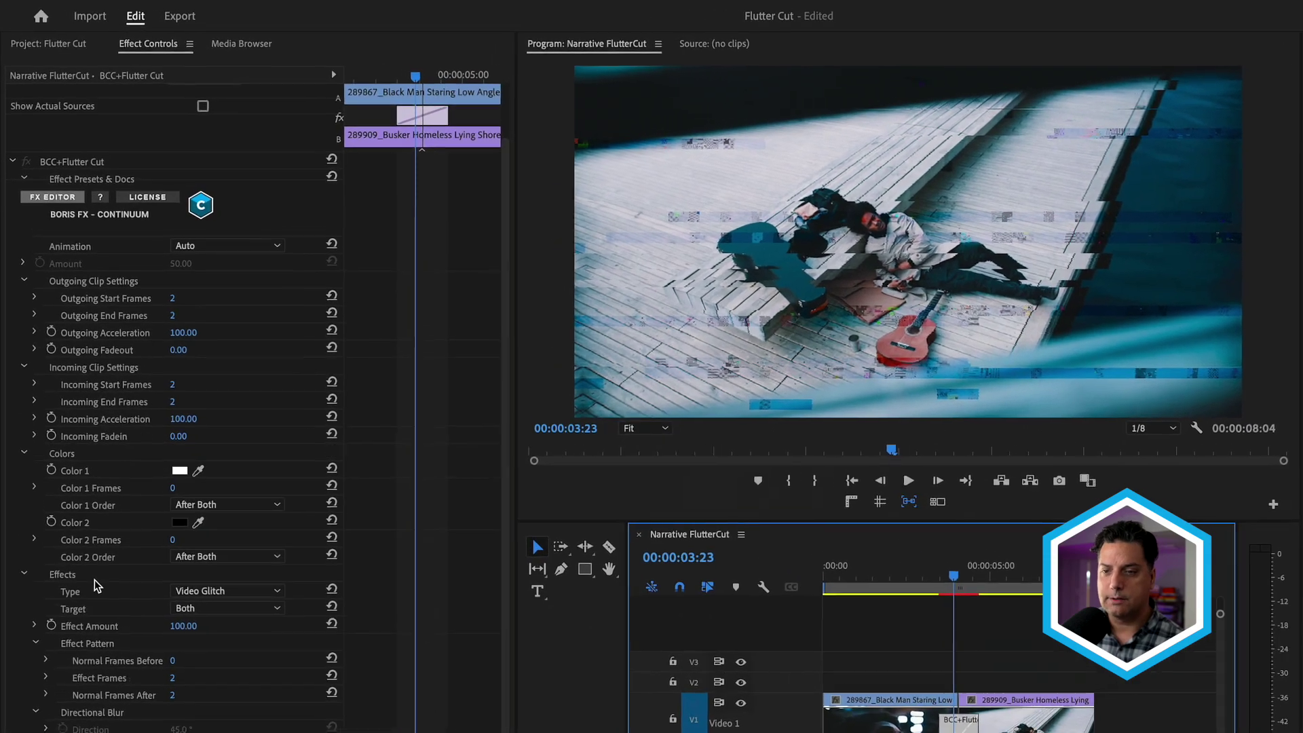
{"action": "left_click", "coordinate": [212, 596]}
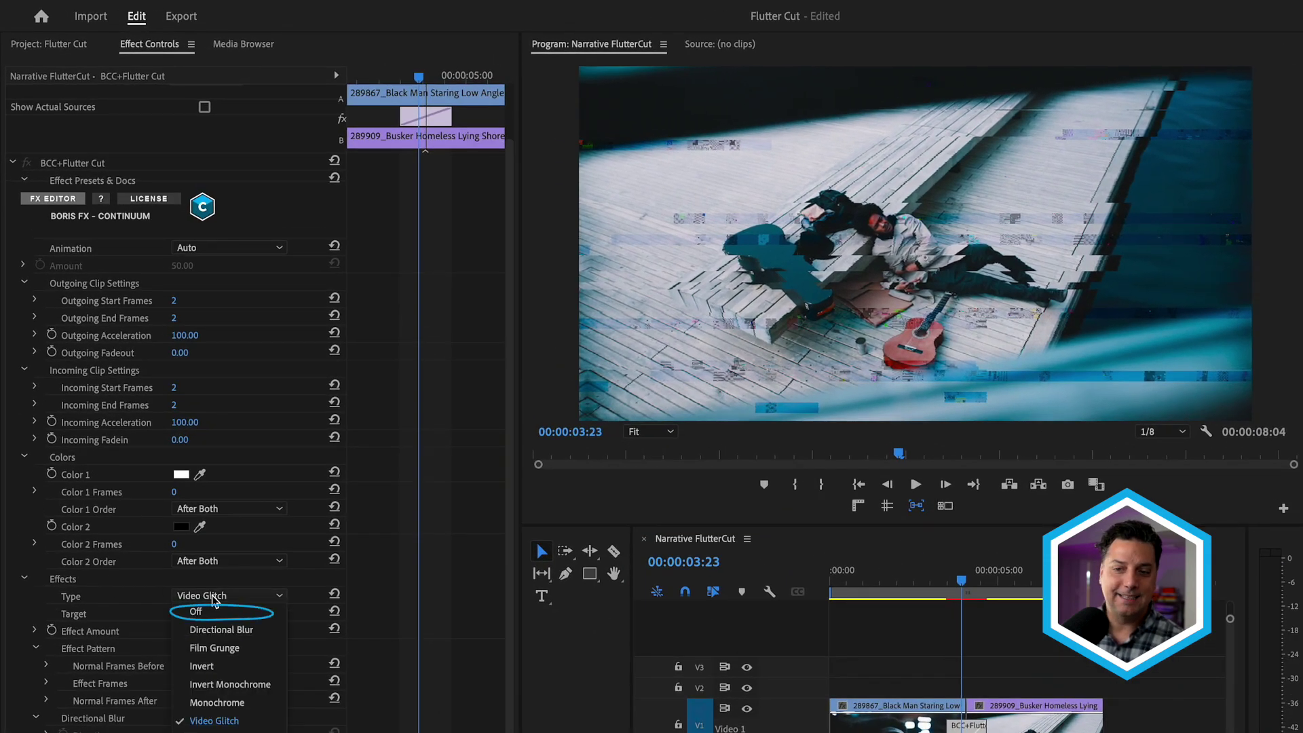
{"action": "left_click", "coordinate": [194, 611]}
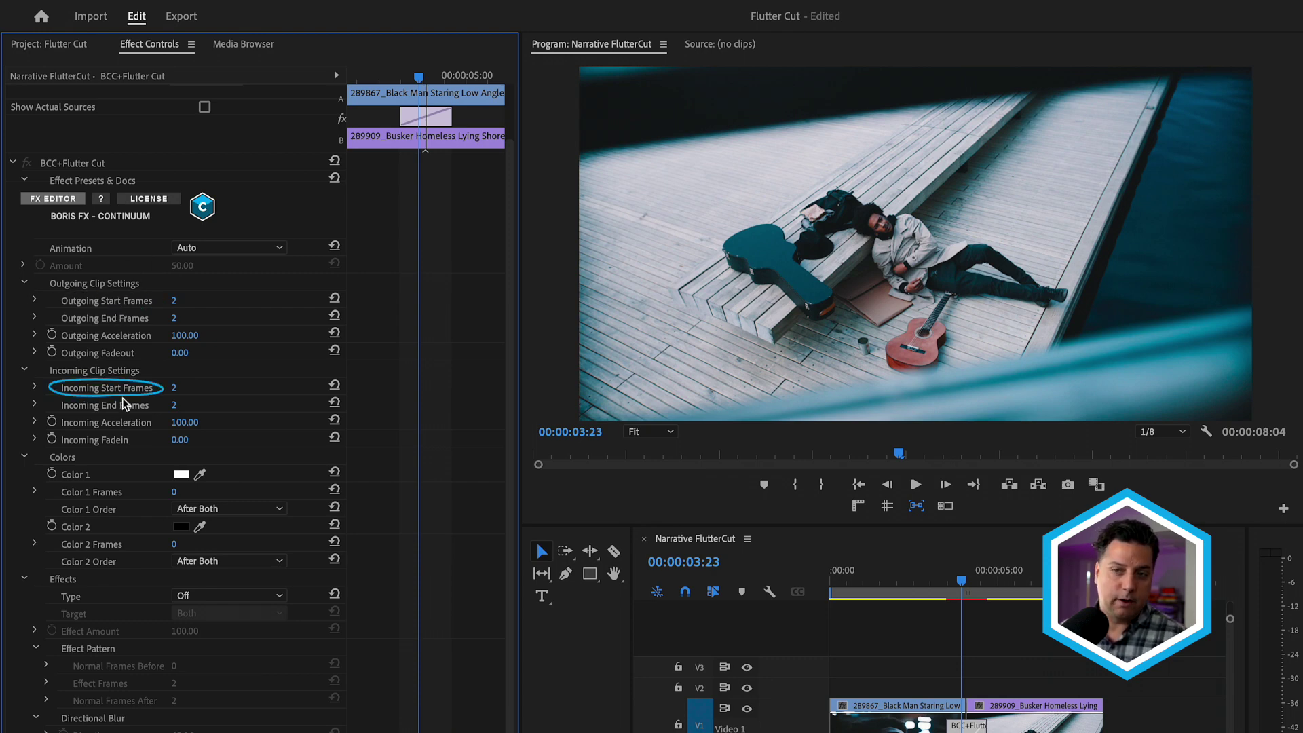
- Move the playhead back to the start of the flutter transition and examine its alternation between clips frame by frame
{"action": "left_click_drag", "start_coordinate": [961, 584], "coordinate": [945, 584]}
{"action": "key", "text": "Right"}
{"action": "key", "text": "Right"}
{"action": "key", "text": "Right"}
{"action": "key", "text": "Right"}
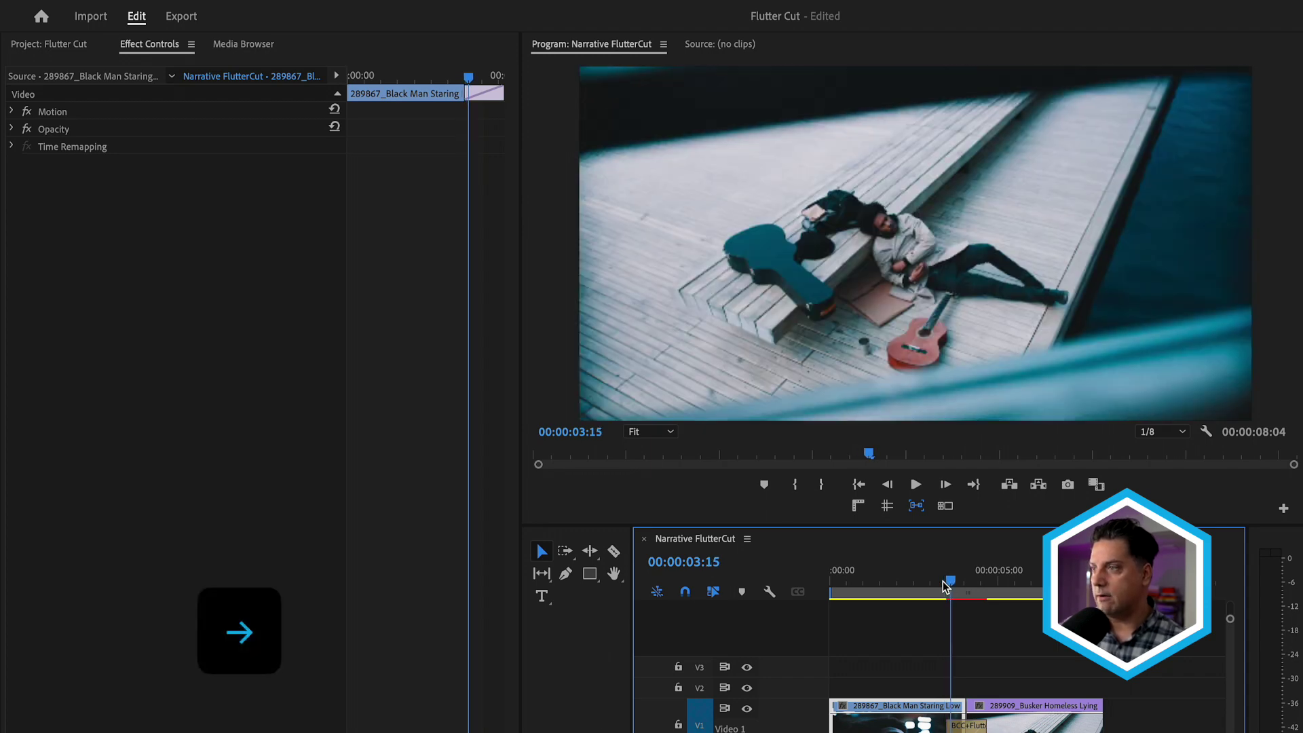
{"action": "key", "text": "Right"}
{"action": "key", "text": "Right"}
{"action": "key", "text": "Right"}
{"action": "key", "text": "Right"}
{"action": "key", "text": "Right"}
{"action": "key", "text": "Right"}
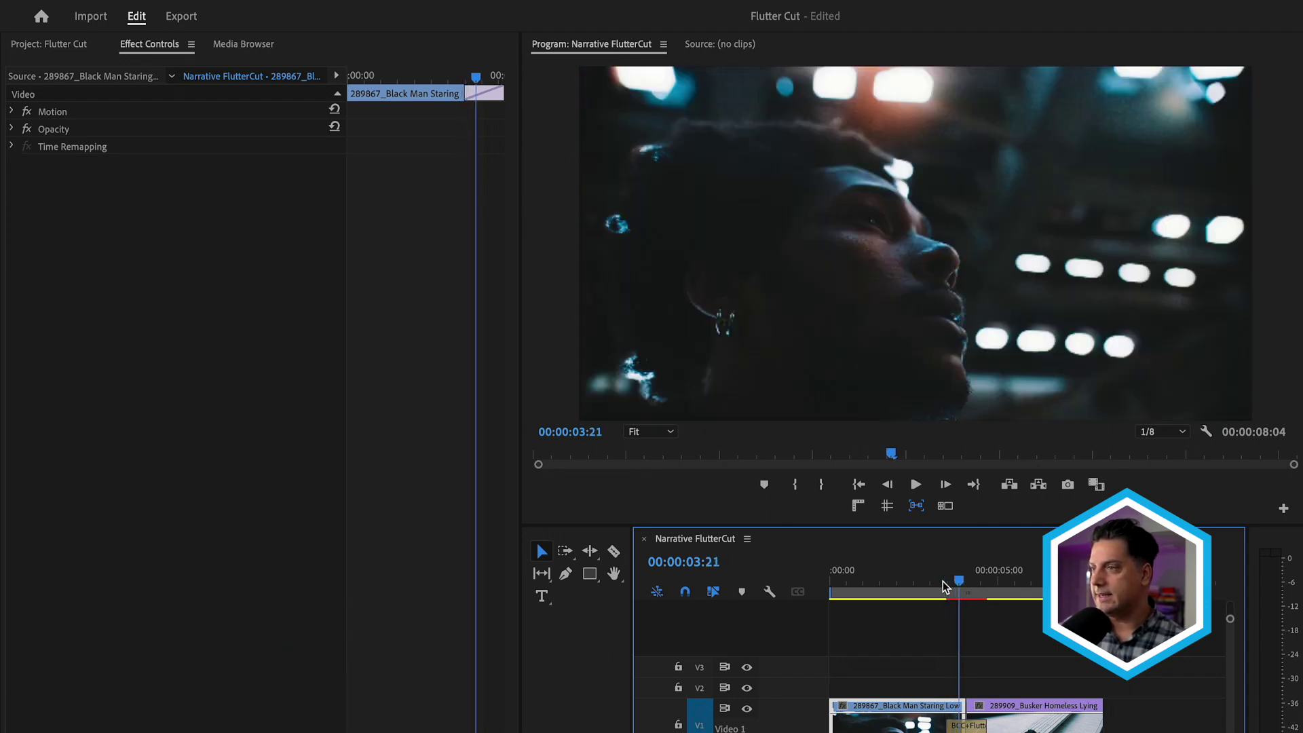
{"action": "key", "text": "Right"}
{"action": "key", "text": "Right"}
{"action": "key", "text": "Right"}
{"action": "key", "text": "Right"}
{"action": "key", "text": "Right"}
{"action": "key", "text": "Right"}
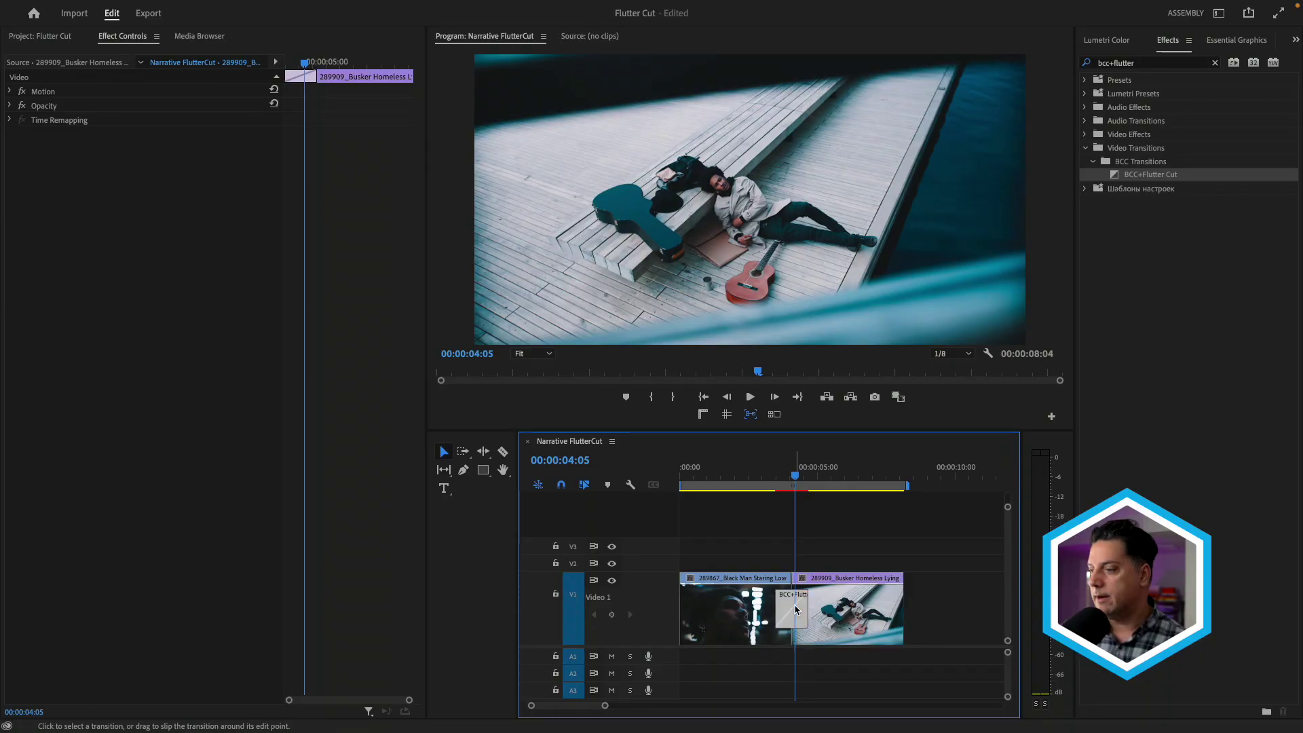
- Set the duration of the BCC+Flutter Cut transition to 00:00:03:15
{"action": "double_click", "coordinate": [796, 609]}
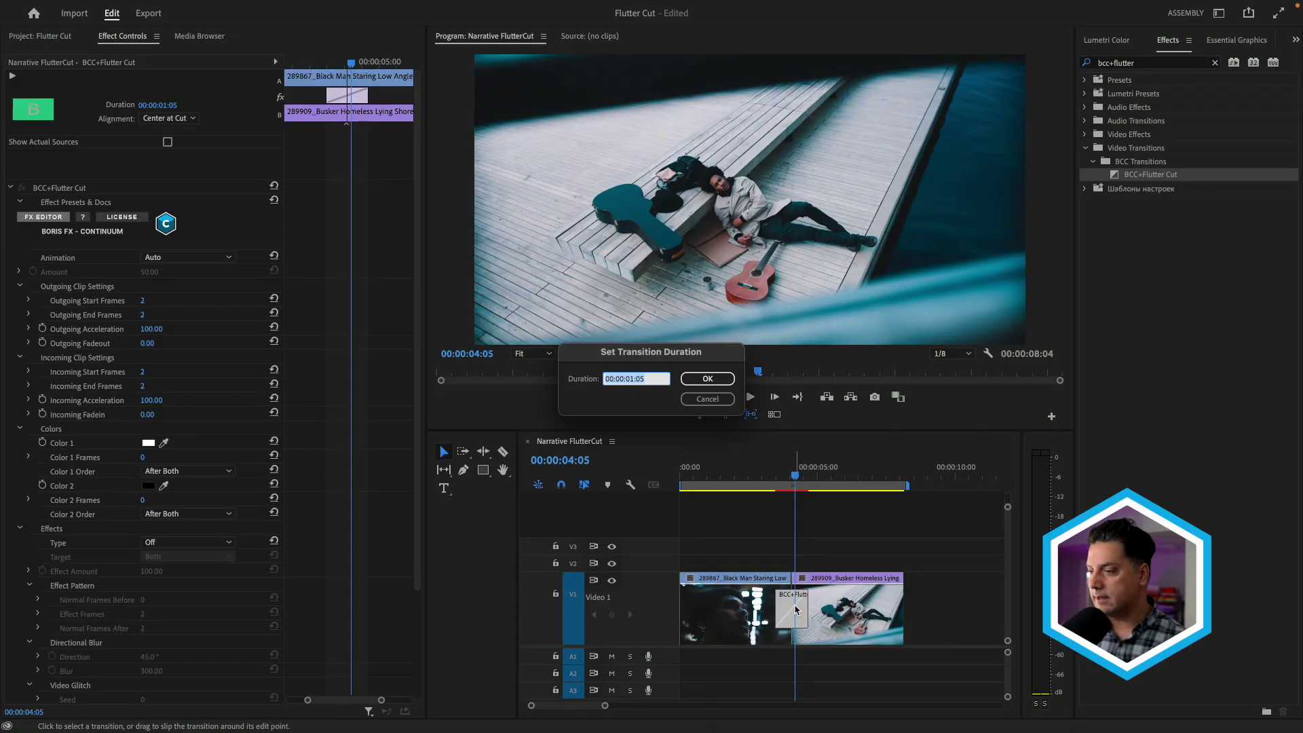
{"action": "type", "text": "315"}
{"action": "key", "text": "Return"}
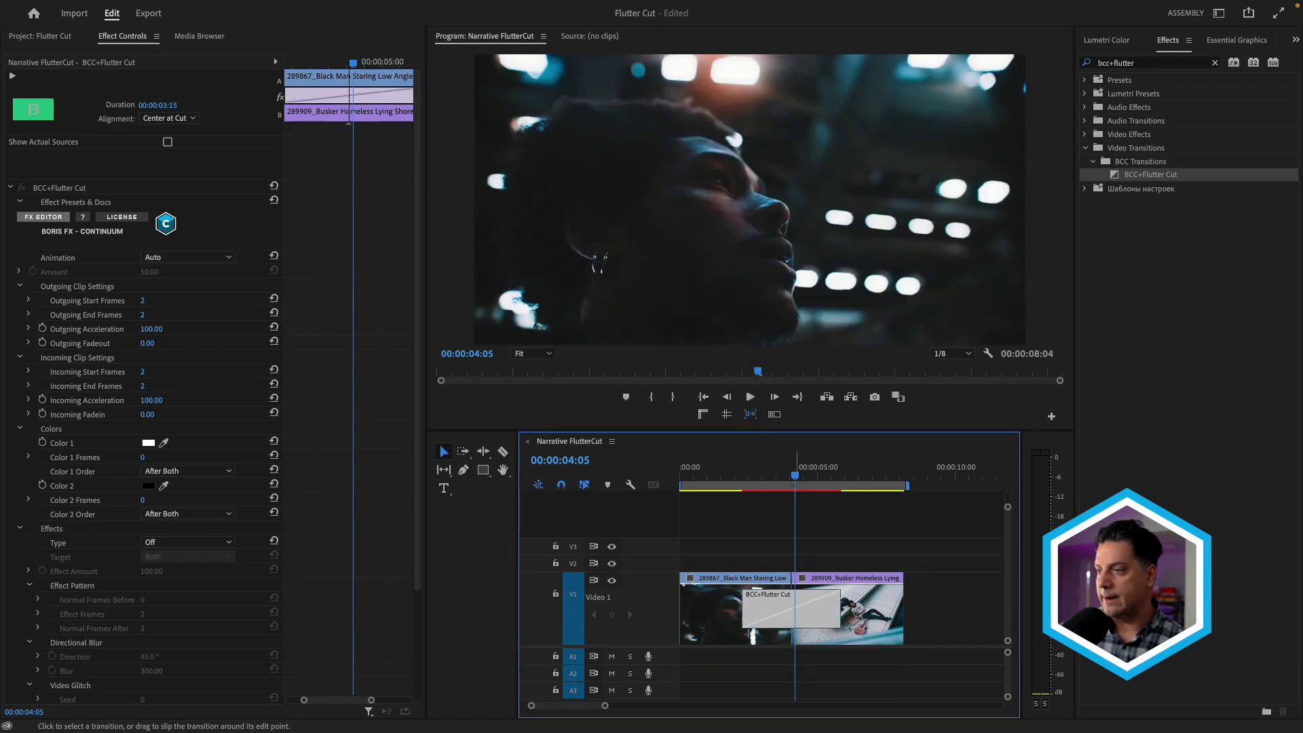
{"action": "key", "text": "Return"}
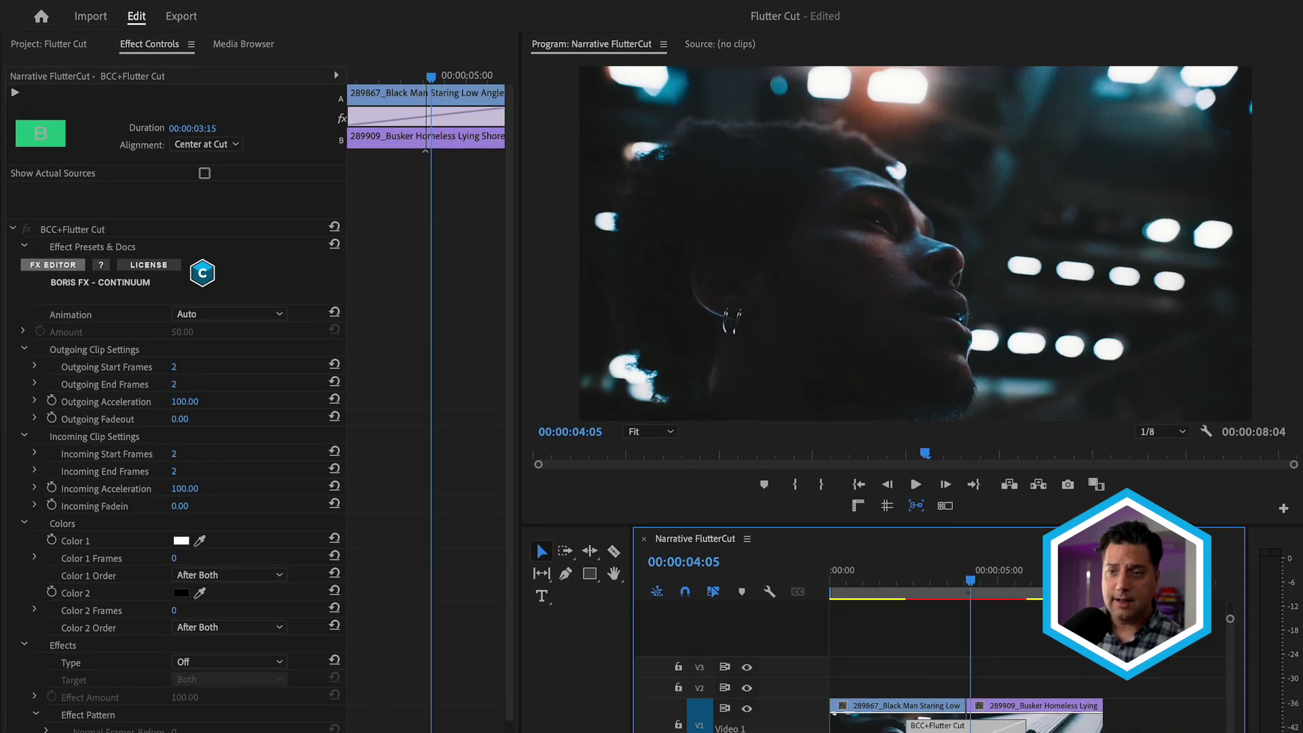
- Set the transition's Outgoing Start Frames and Outgoing End Frames to 10 each
{"action": "left_click", "coordinate": [174, 367]}
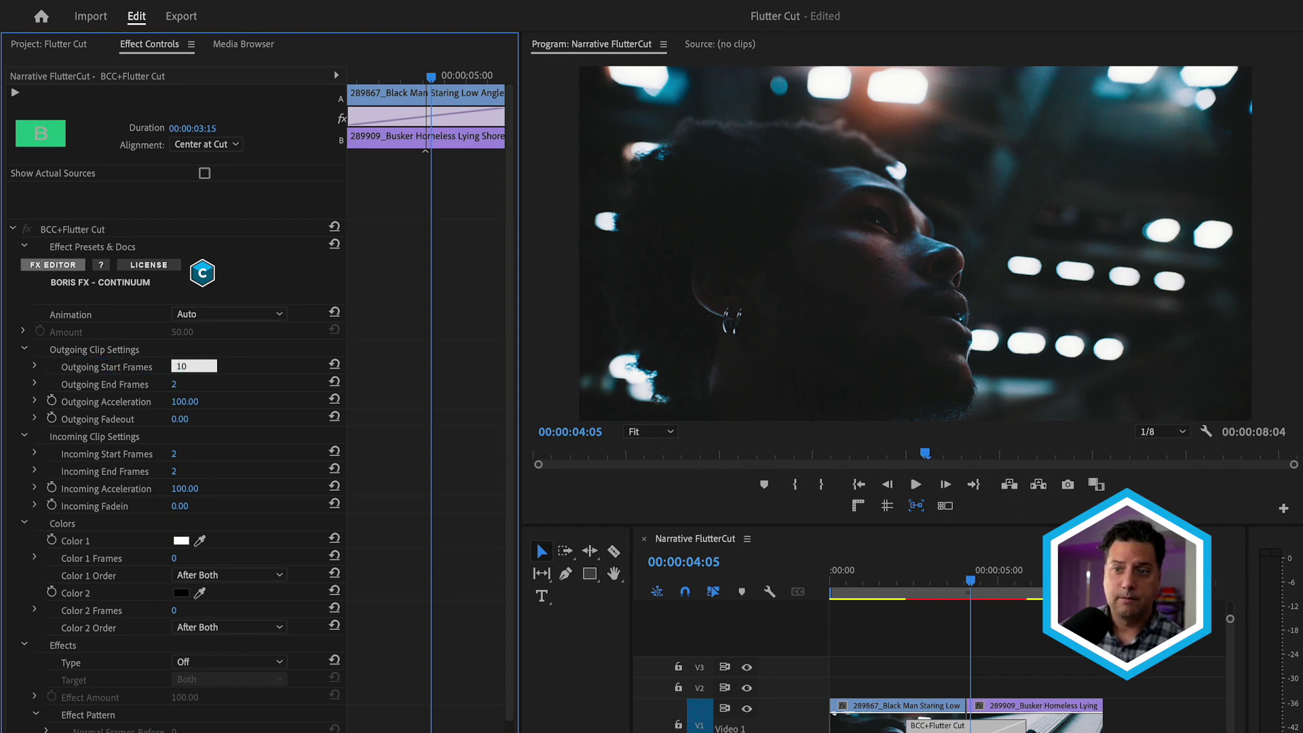
{"action": "key", "text": "Tab"}
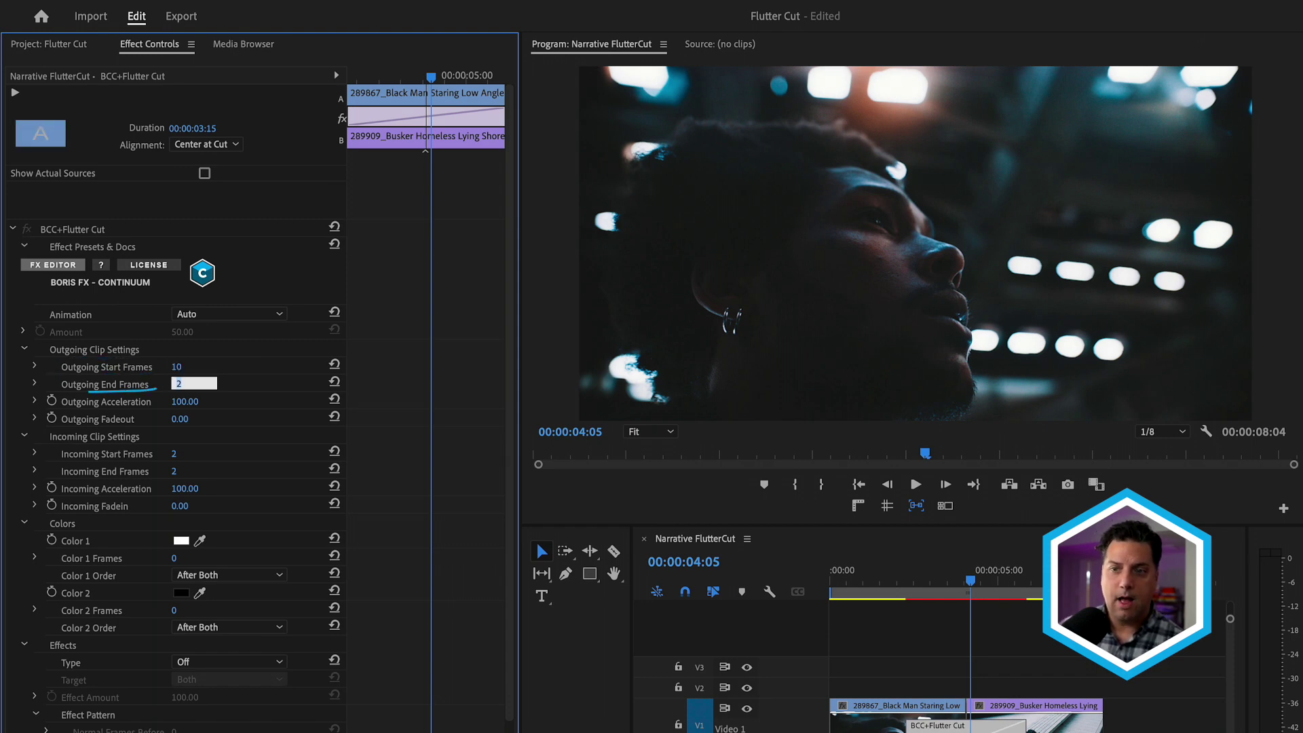
{"action": "type", "text": "1"}
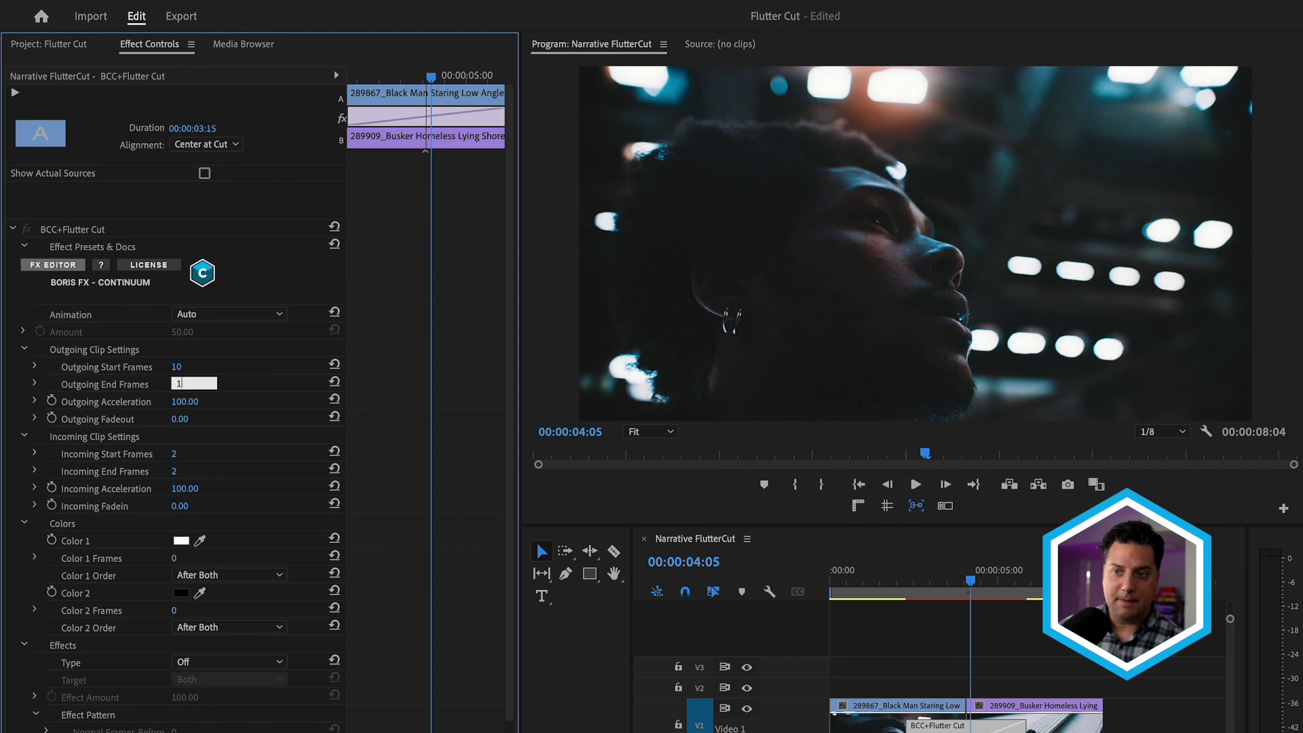
{"action": "key", "text": "Tab"}
{"action": "key", "text": "Tab"}
{"action": "key", "text": "Tab"}
- Set the transition's Incoming Start Frames and Incoming End Frames to 10 each
{"action": "type", "text": "10"}
{"action": "key", "text": "Tab"}
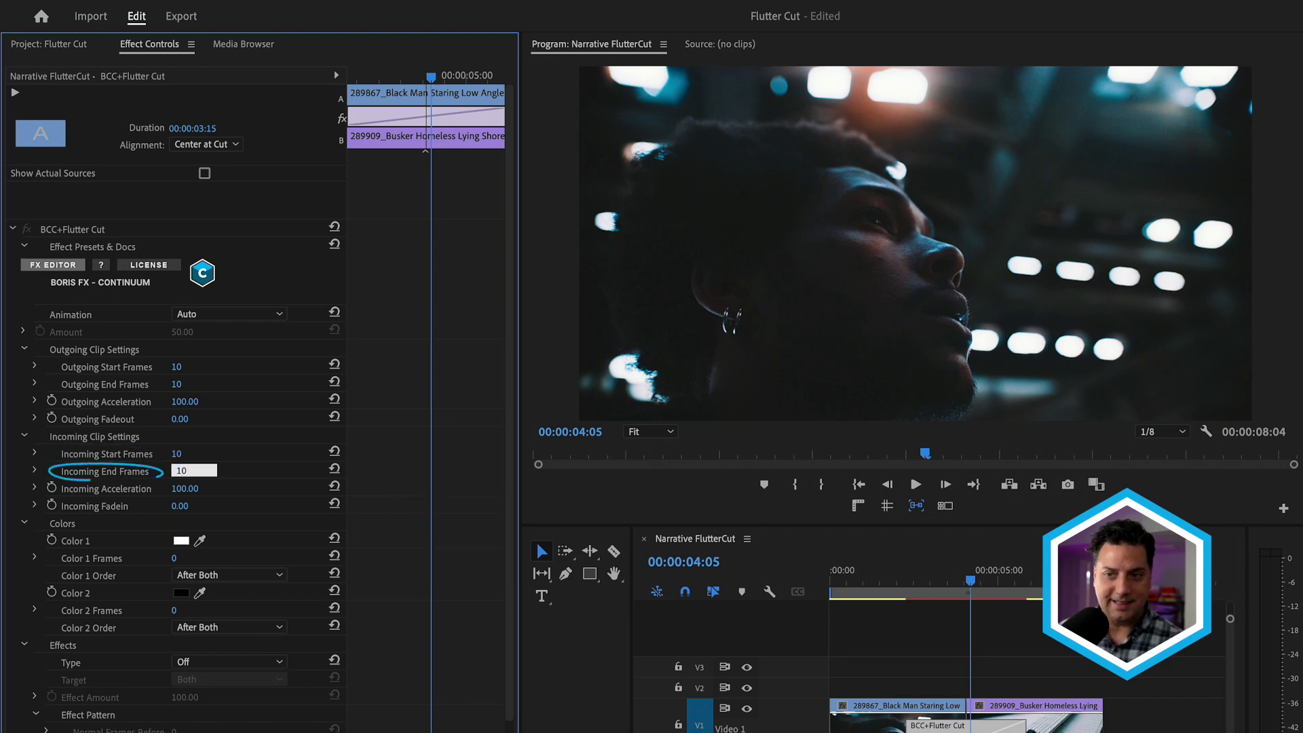
{"action": "key", "text": "Return"}
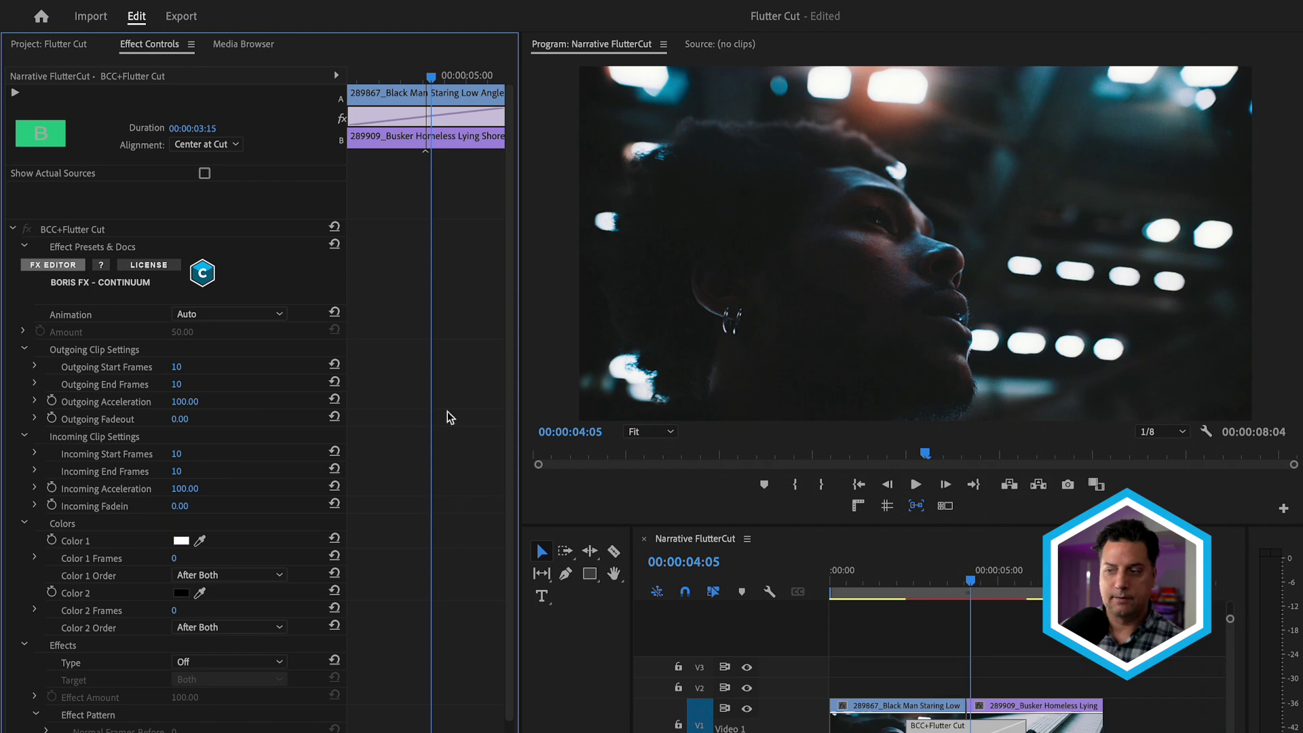
- Place the playhead at the start of the lengthened transition and examine frame by frame how long each clip is held
{"action": "left_click", "coordinate": [902, 583]}
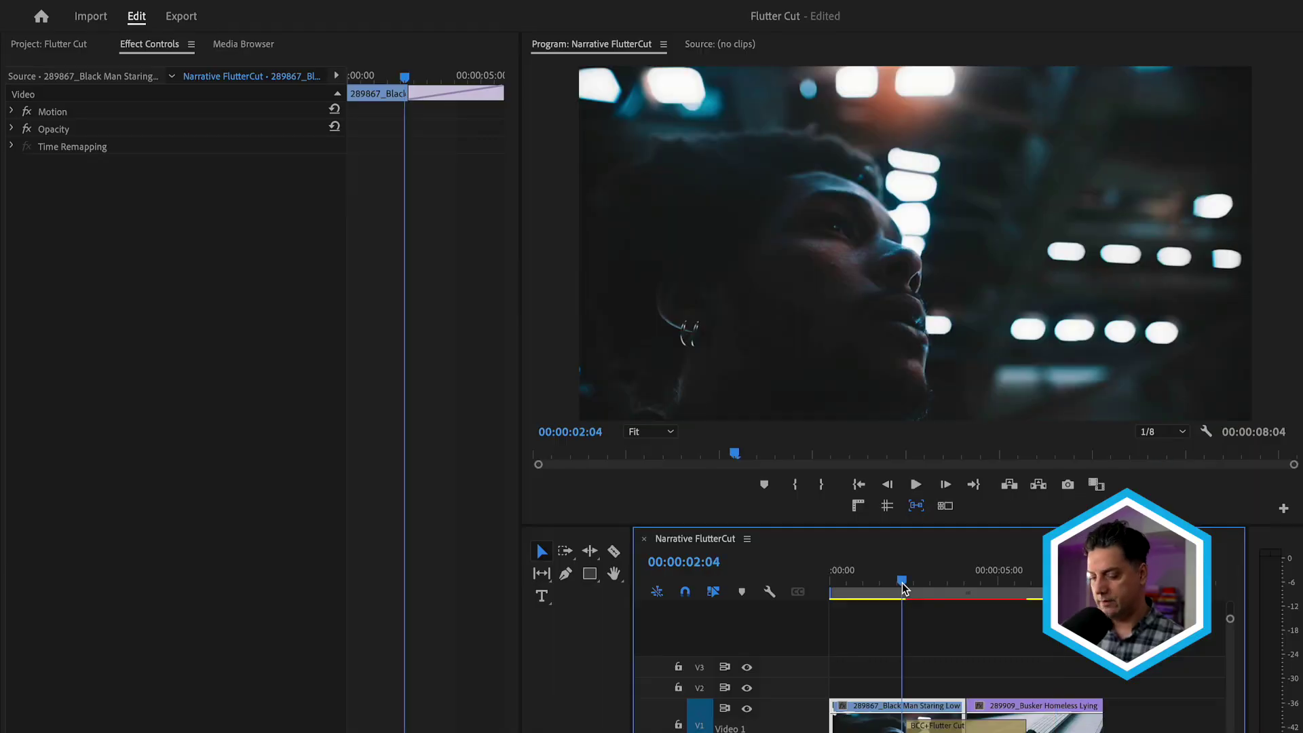
{"action": "key", "text": "Right"}
{"action": "key", "text": "Right"}
{"action": "key", "text": "Right"}
{"action": "key", "text": "Right"}
{"action": "key", "text": "Right"}
{"action": "key", "text": "Right"}
{"action": "key", "text": "Right"}
{"action": "key", "text": "Right"}
{"action": "key", "text": "Right"}
{"action": "key", "text": "Right"}
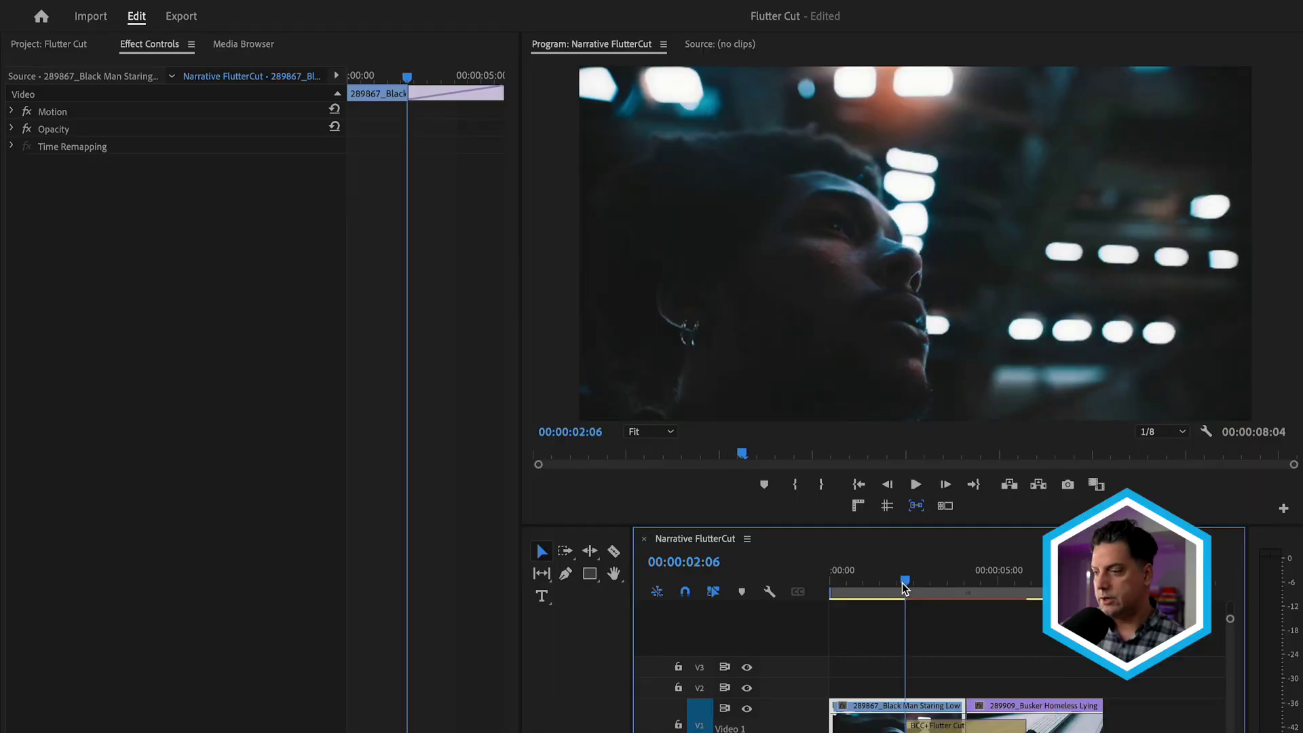
{"action": "key", "text": "Right"}
{"action": "key", "text": "Right"}
{"action": "key", "text": "Right"}
{"action": "key", "text": "Right"}
{"action": "key", "text": "Right"}
{"action": "key", "text": "Right"}
{"action": "key", "text": "Right"}
{"action": "key", "text": "Right"}
{"action": "key", "text": "Right"}
{"action": "key", "text": "Right"}
{"action": "key", "text": "Right"}
{"action": "key", "text": "Right"}
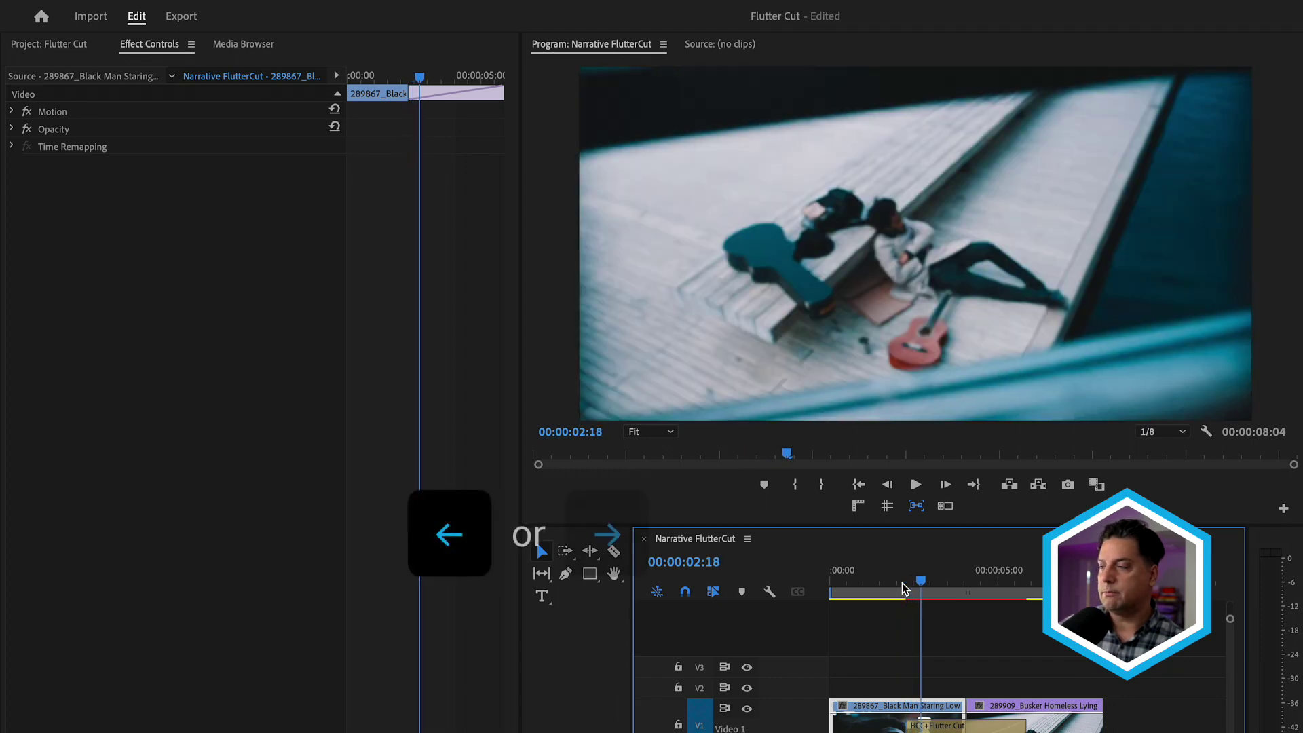
{"action": "key", "text": "Right"}
{"action": "key", "text": "Right"}
{"action": "key", "text": "Right"}
{"action": "key", "text": "Right"}
{"action": "key", "text": "Right"}
{"action": "key", "text": "Right"}
{"action": "key", "text": "Right"}
{"action": "key", "text": "Right"}
{"action": "key", "text": "Right"}
{"action": "key", "text": "Right"}
{"action": "key", "text": "Right"}
{"action": "key", "text": "Right"}
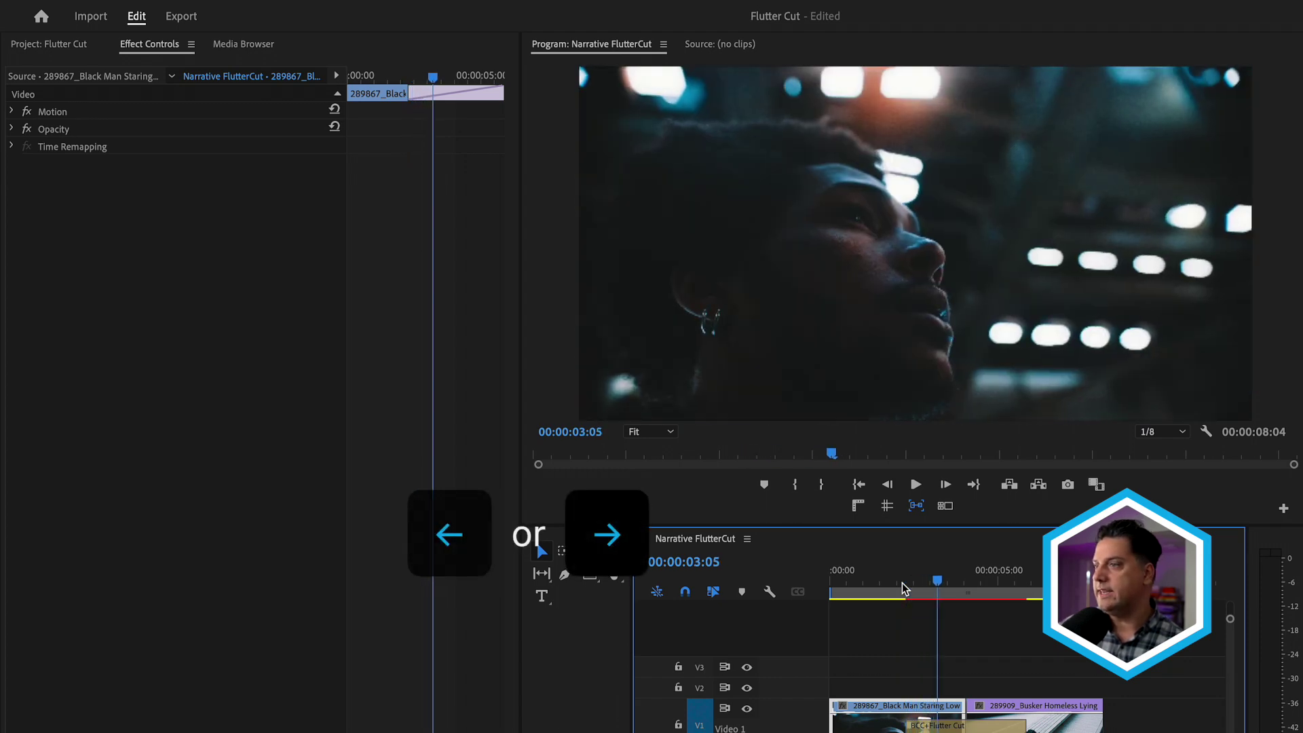
{"action": "key", "text": "Right"}
{"action": "key", "text": "Right"}
{"action": "key", "text": "Right"}
{"action": "key", "text": "Right"}
{"action": "key", "text": "Right"}
{"action": "key", "text": "Right"}
{"action": "key", "text": "Right"}
{"action": "key", "text": "Right"}
{"action": "key", "text": "Right"}
{"action": "key", "text": "Right"}
{"action": "key", "text": "Right"}
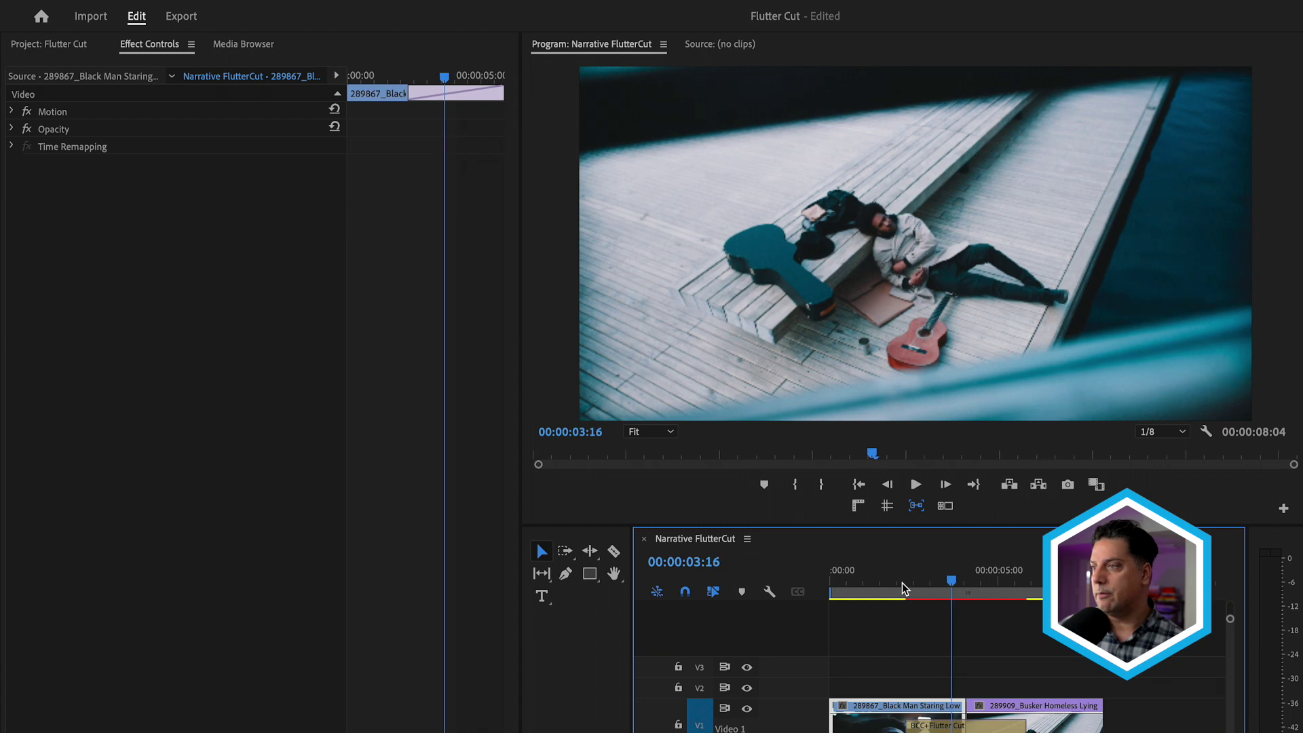
{"action": "key", "text": "Right"}
{"action": "key", "text": "Right"}
{"action": "key", "text": "Right"}
{"action": "key", "text": "Right"}
{"action": "key", "text": "Right"}
{"action": "key", "text": "Right"}
{"action": "key", "text": "Right"}
{"action": "key", "text": "Right"}
{"action": "key", "text": "Right"}
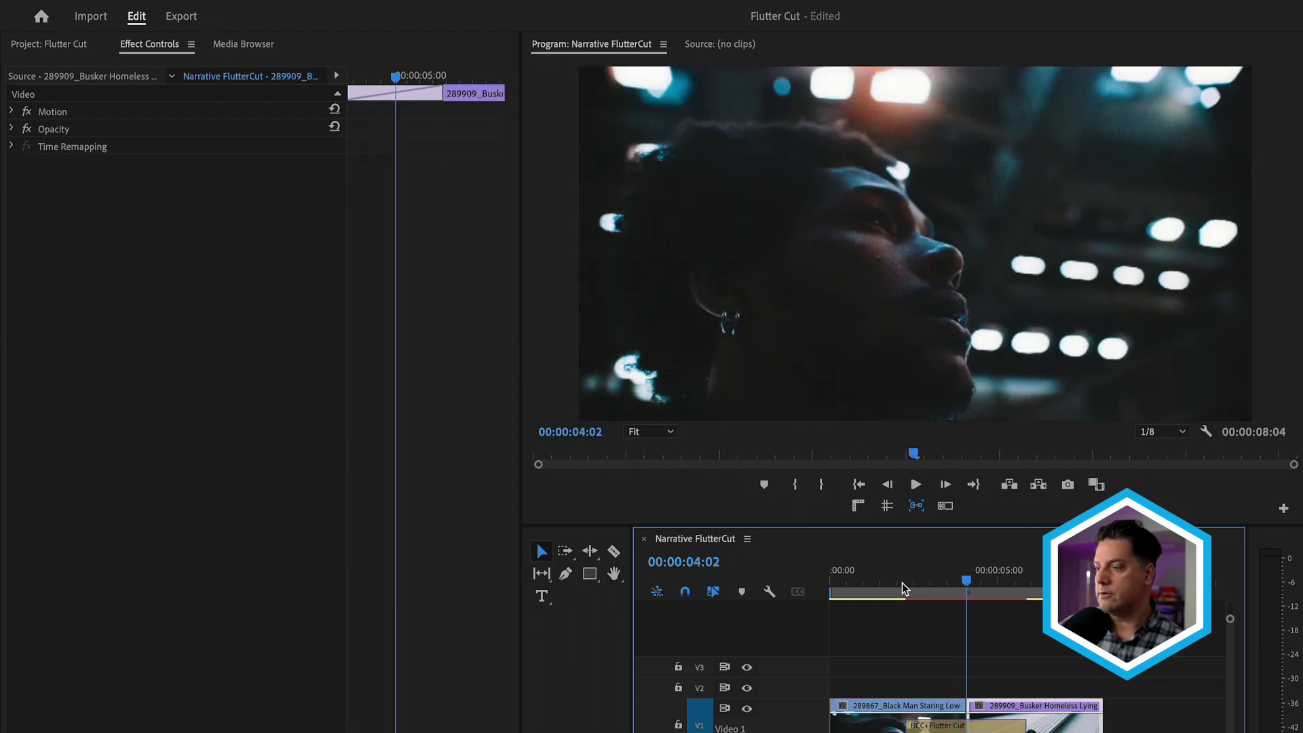
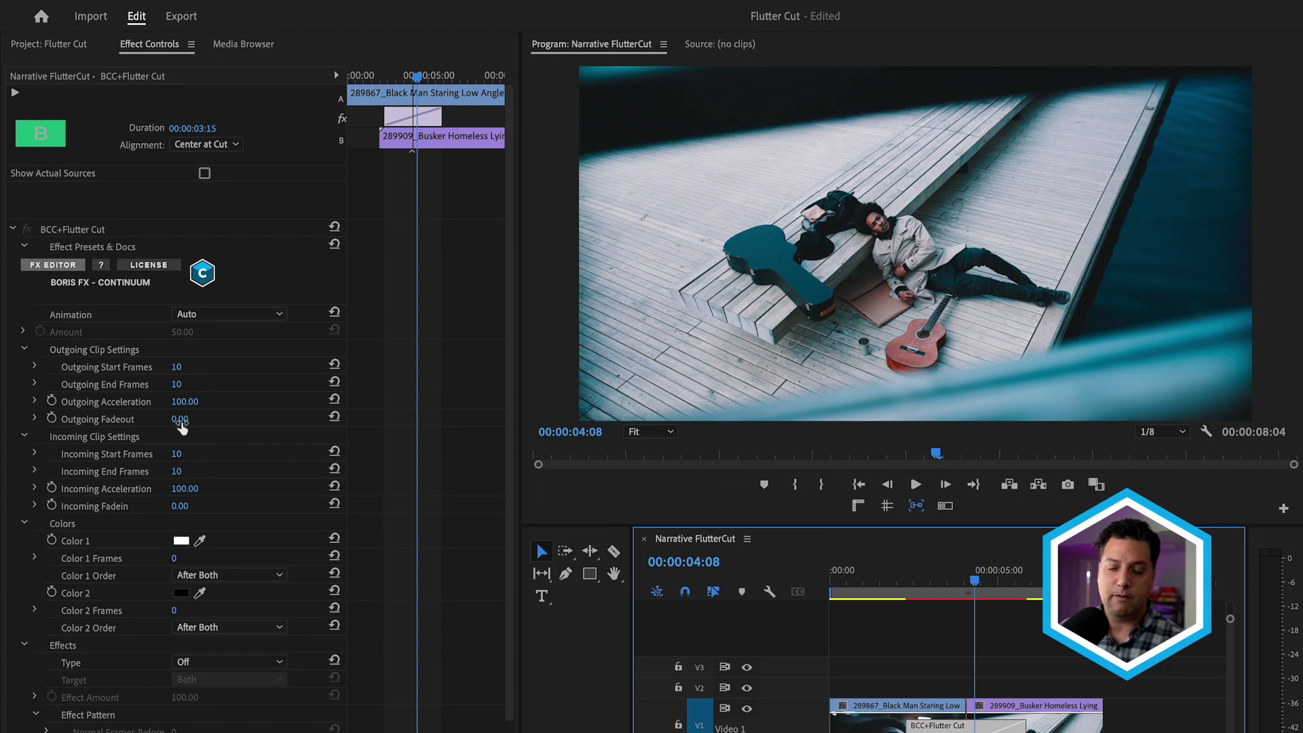
- Try an Outgoing Fadeout of 93 and an Incoming Fadein of 41, and view the transition at 00:00:03:20
{"action": "left_click_drag", "start_coordinate": [182, 426], "coordinate": [245, 425]}
{"action": "mouse_move", "coordinate": [181, 509]}
{"action": "left_mouse_down"}
{"action": "mouse_move", "coordinate": [223, 509]}
{"action": "mouse_move", "coordinate": [208, 506]}
{"action": "left_mouse_up"}
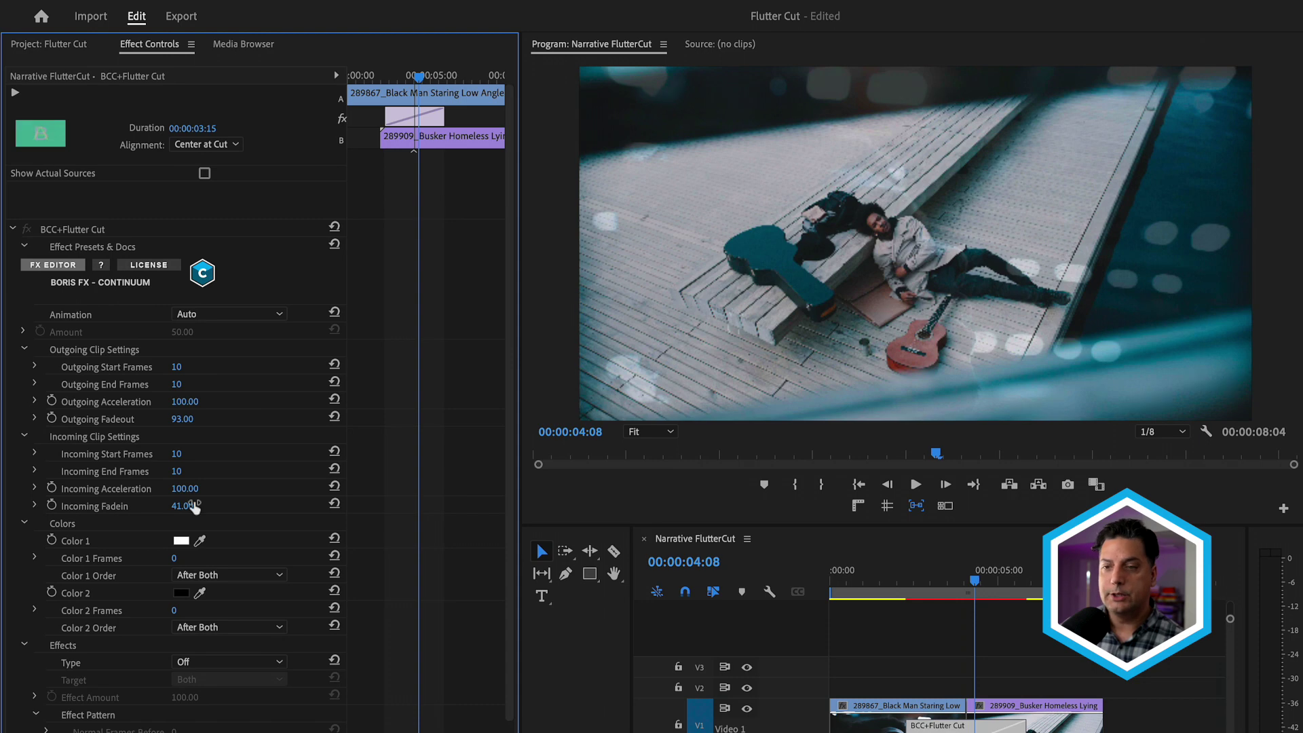
{"action": "mouse_move", "coordinate": [957, 580]}
{"action": "left_mouse_down"}
{"action": "mouse_move", "coordinate": [890, 576]}
{"action": "mouse_move", "coordinate": [957, 572]}
{"action": "left_mouse_up"}
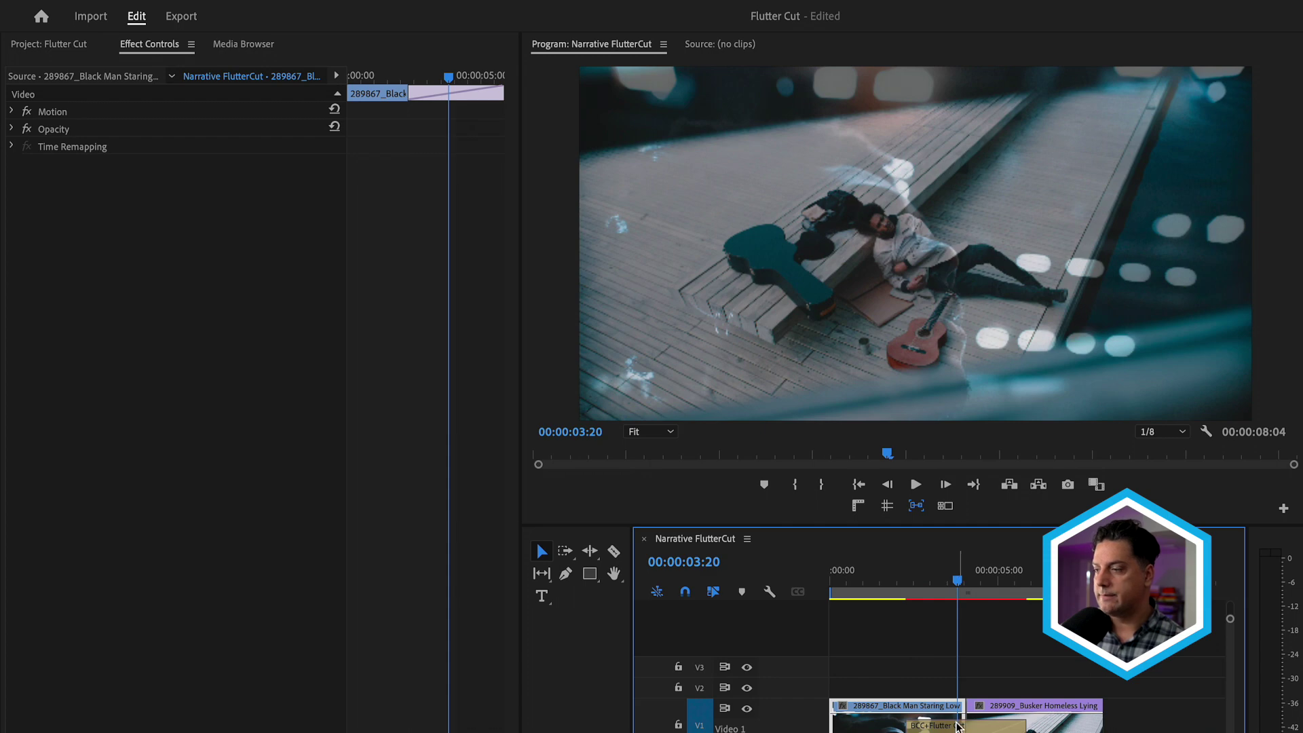
- Return the BCC+Flutter Cut transition's Outgoing Fadeout and Incoming Fadein to 0
{"action": "left_click", "coordinate": [959, 725]}
{"action": "left_click", "coordinate": [182, 419]}
{"action": "type", "text": "13"}
{"action": "key", "text": "Return"}
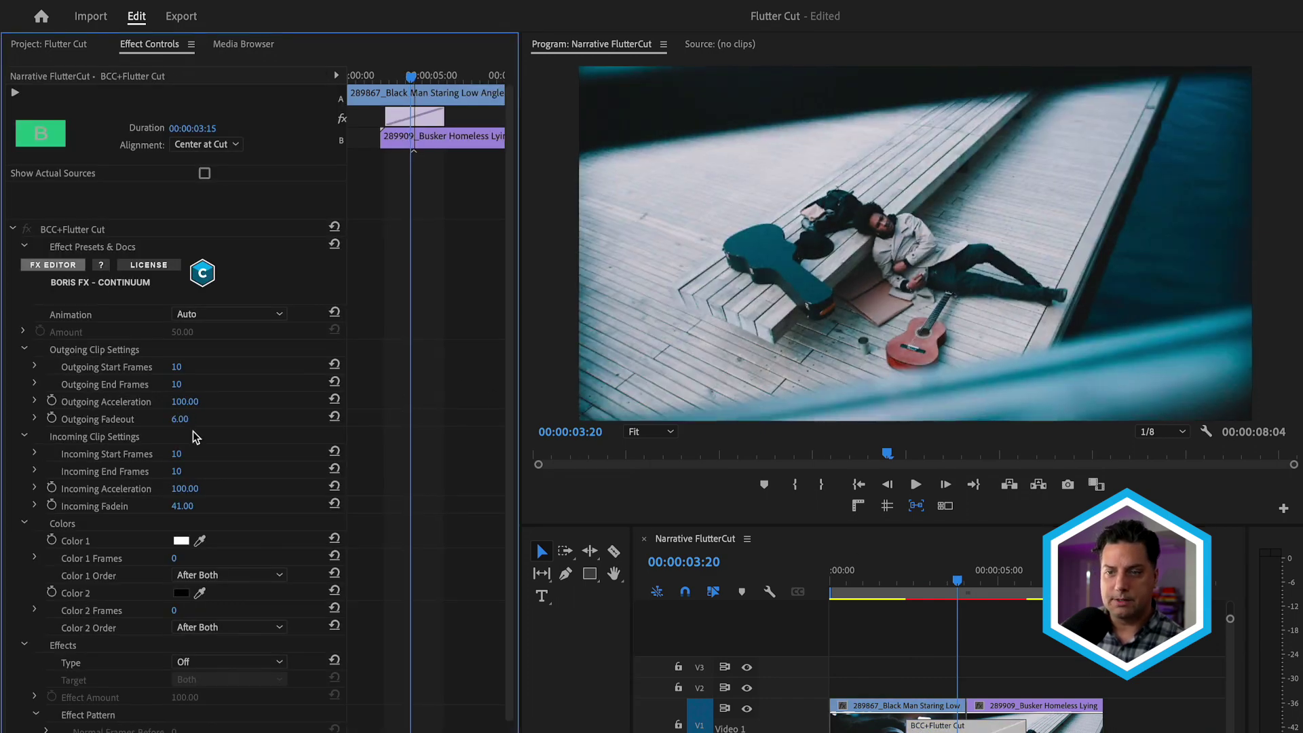
{"action": "left_click", "coordinate": [180, 419]}
{"action": "type", "text": "0"}
{"action": "key", "text": "Return"}
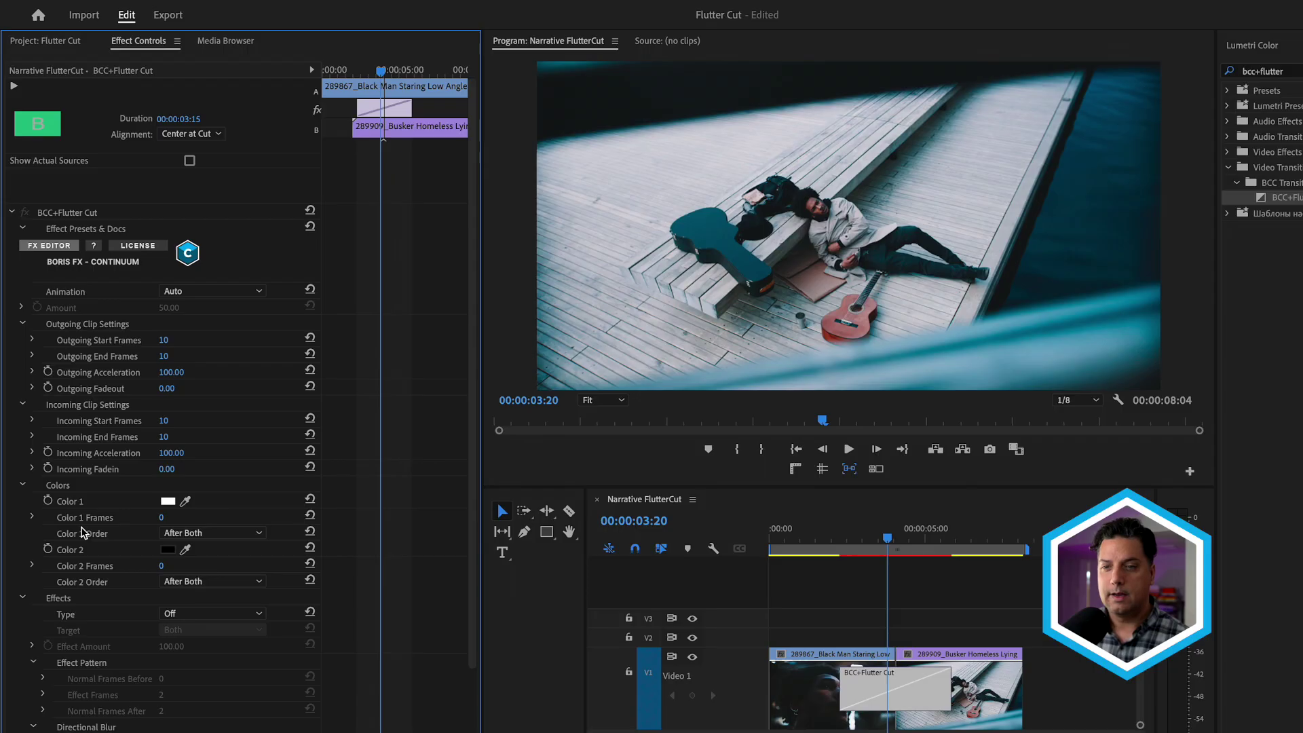
- Set the transition's Color 1 Frames to 5 and play through the transition to preview the color flashes
{"action": "left_click", "coordinate": [163, 518]}
{"action": "type", "text": "5"}
{"action": "key", "text": "Return"}
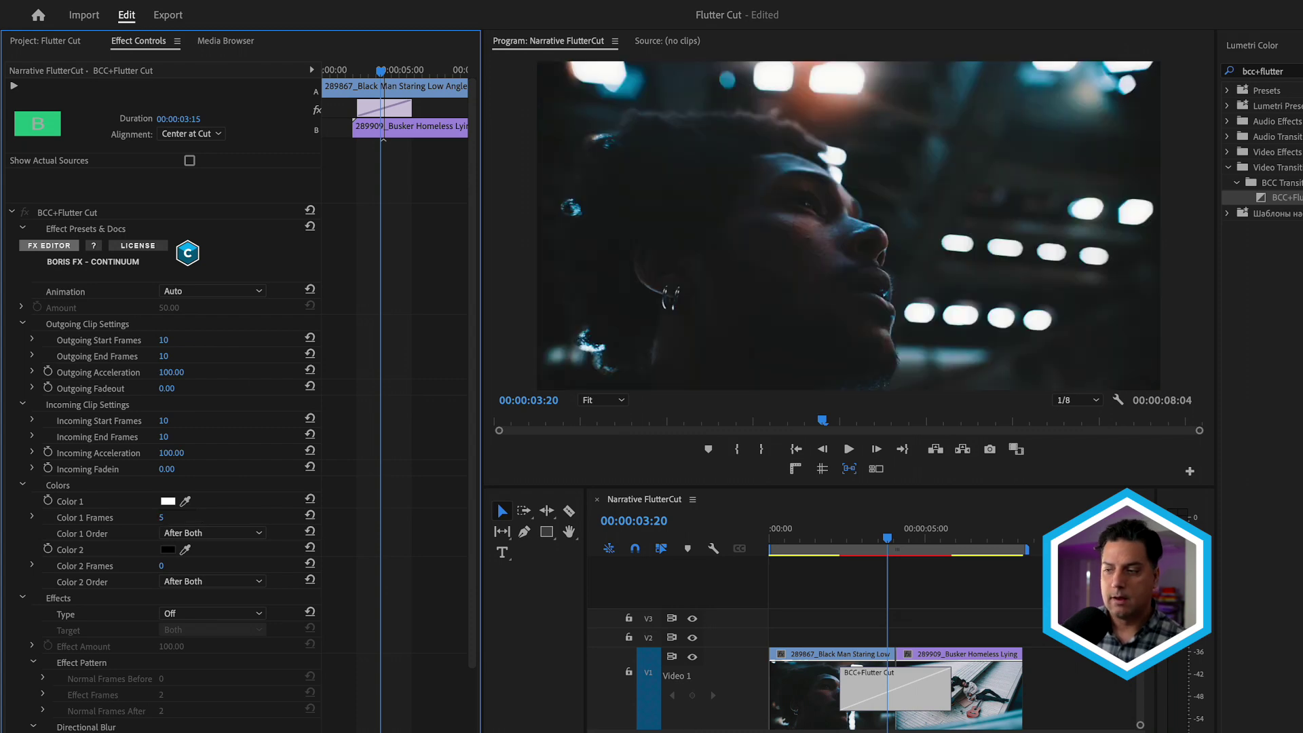
{"action": "left_click", "coordinate": [842, 538]}
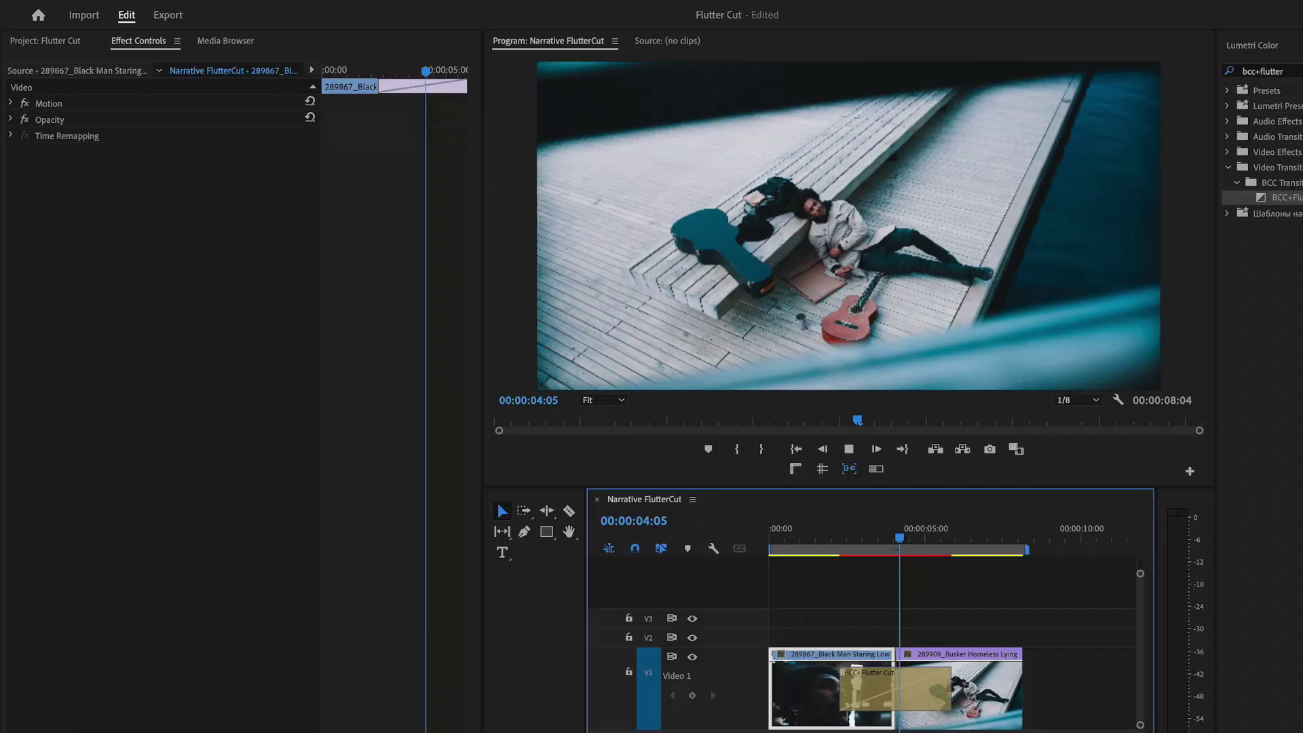
{"action": "left_click", "coordinate": [869, 537]}
{"action": "key", "text": "space"}
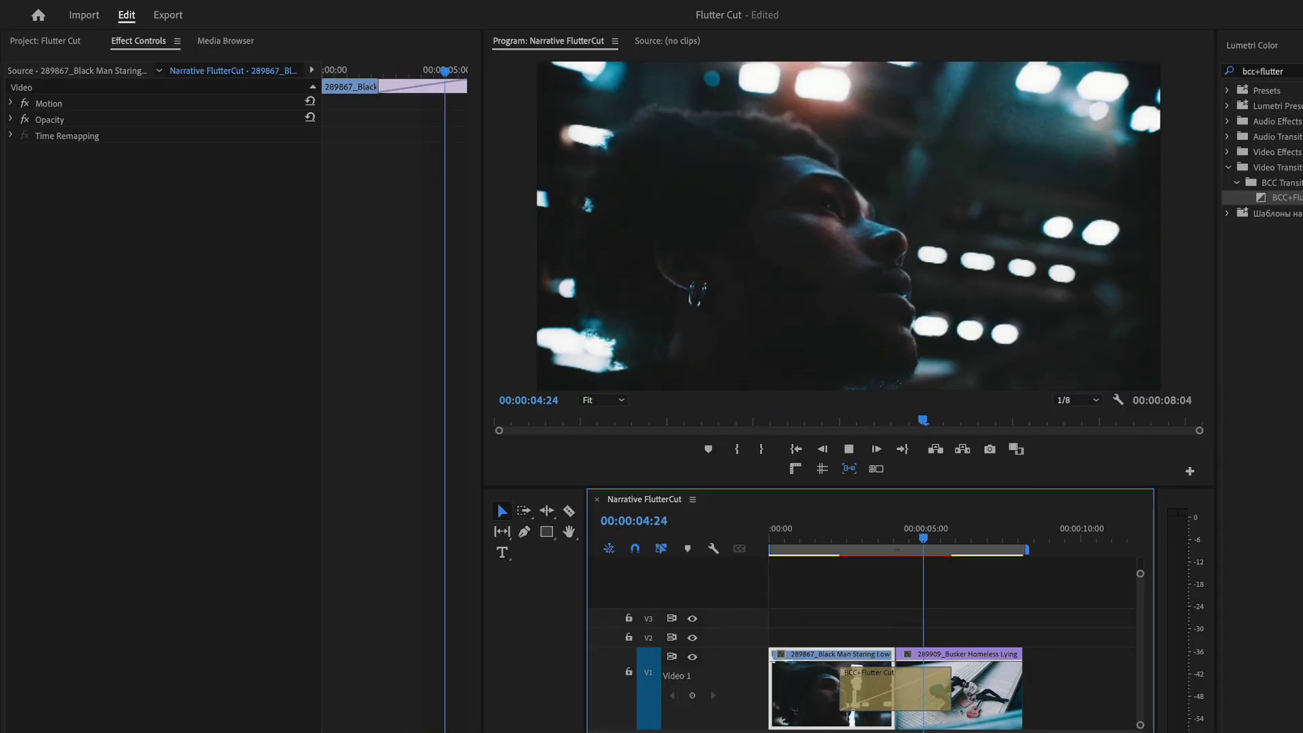
{"action": "key", "text": "space"}
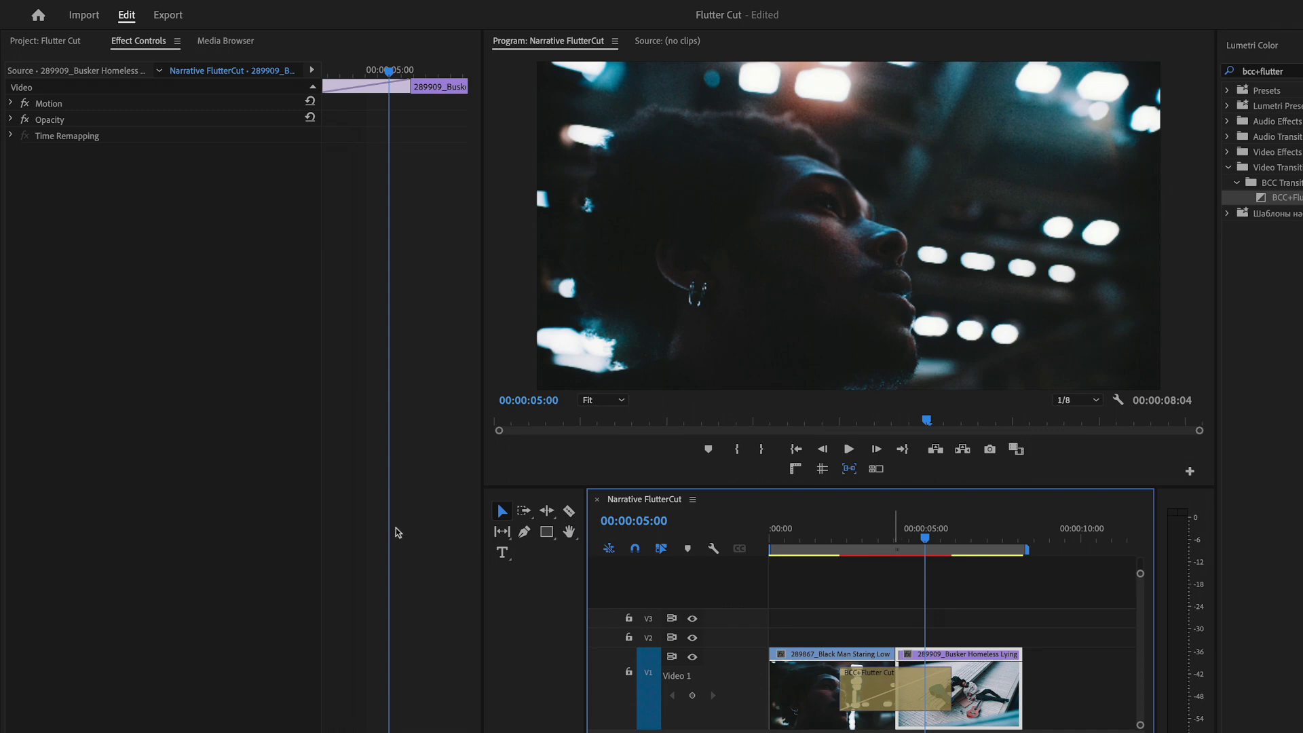
- Set the transition's Color 1 Order to After Incoming and preview it from the transition's start
{"action": "key", "text": "d"}
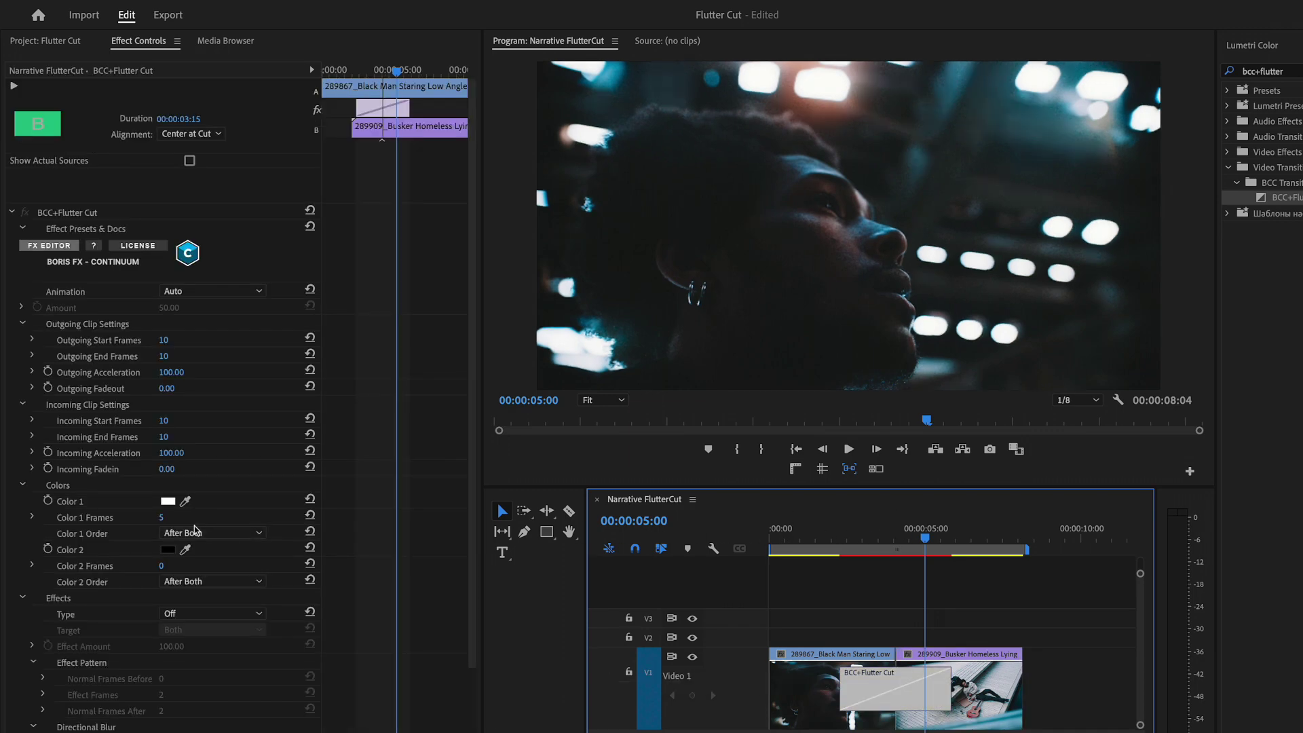
{"action": "left_click", "coordinate": [196, 531]}
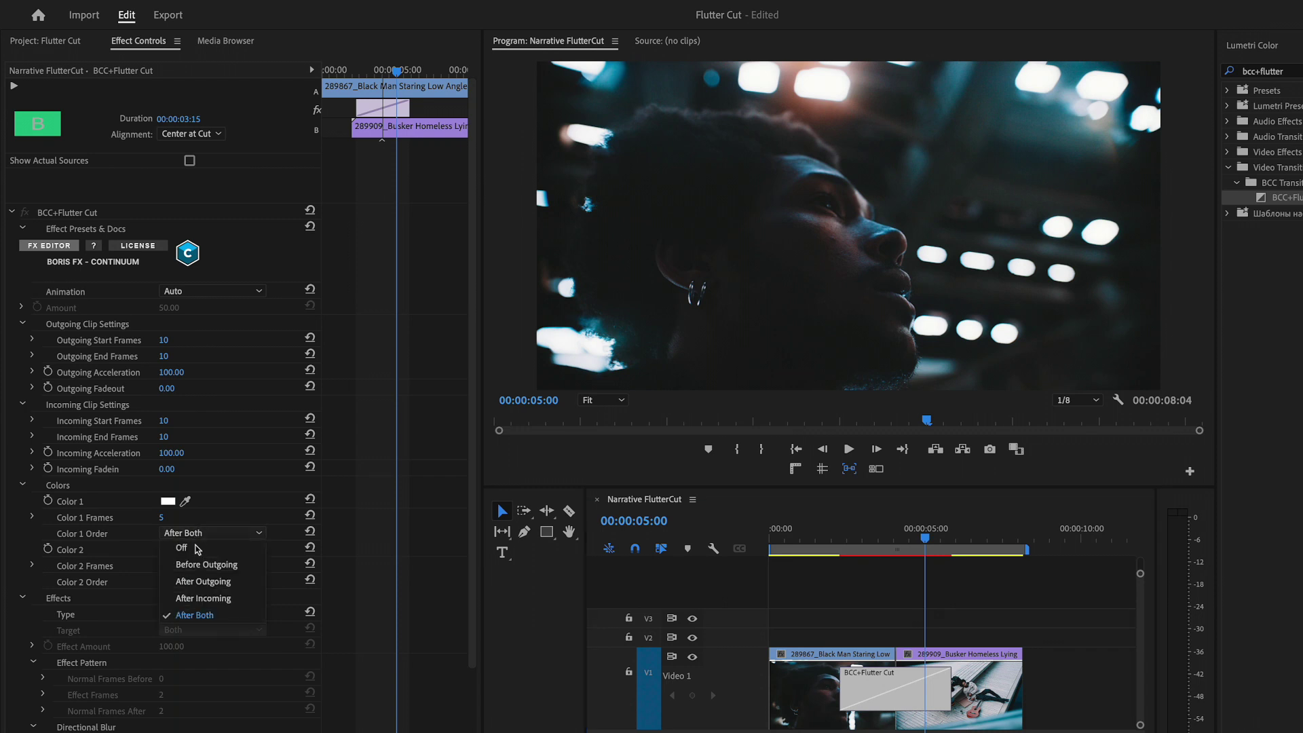
{"action": "left_click", "coordinate": [205, 603]}
{"action": "left_click_drag", "start_coordinate": [834, 538], "coordinate": [839, 538]}
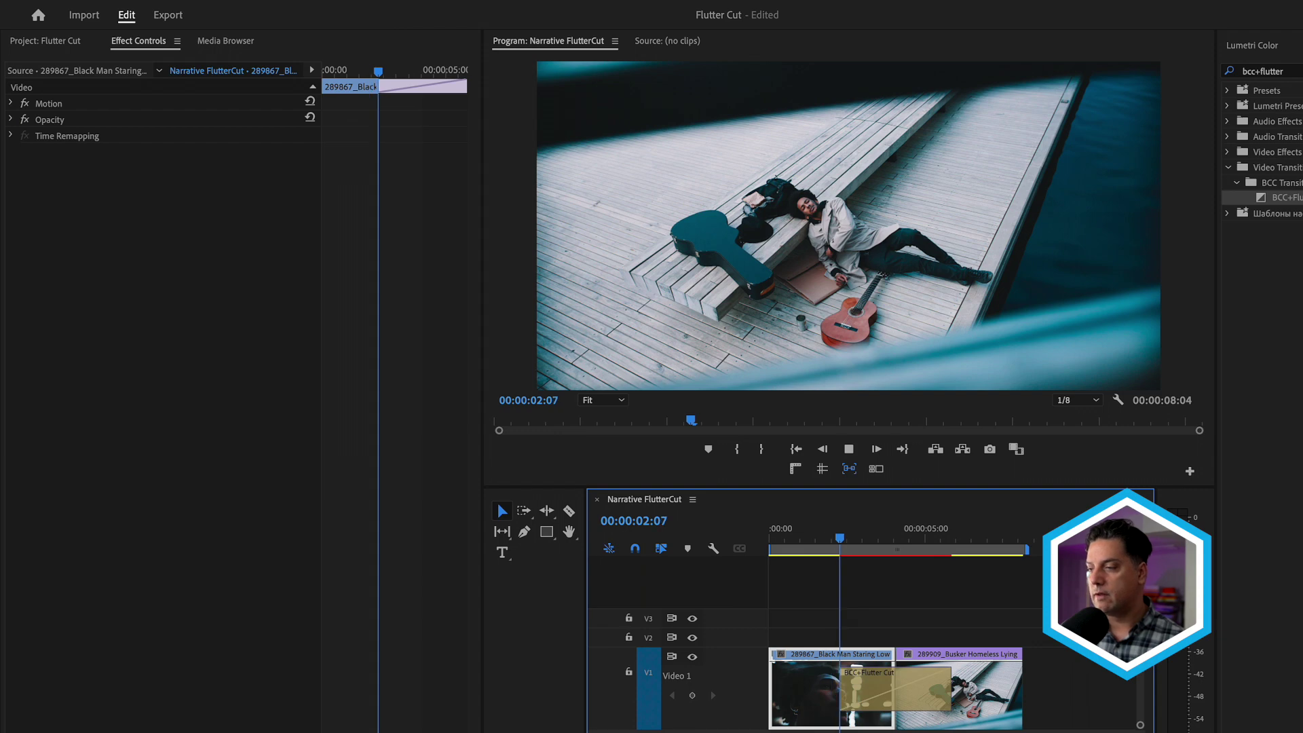
{"action": "key", "text": "space"}
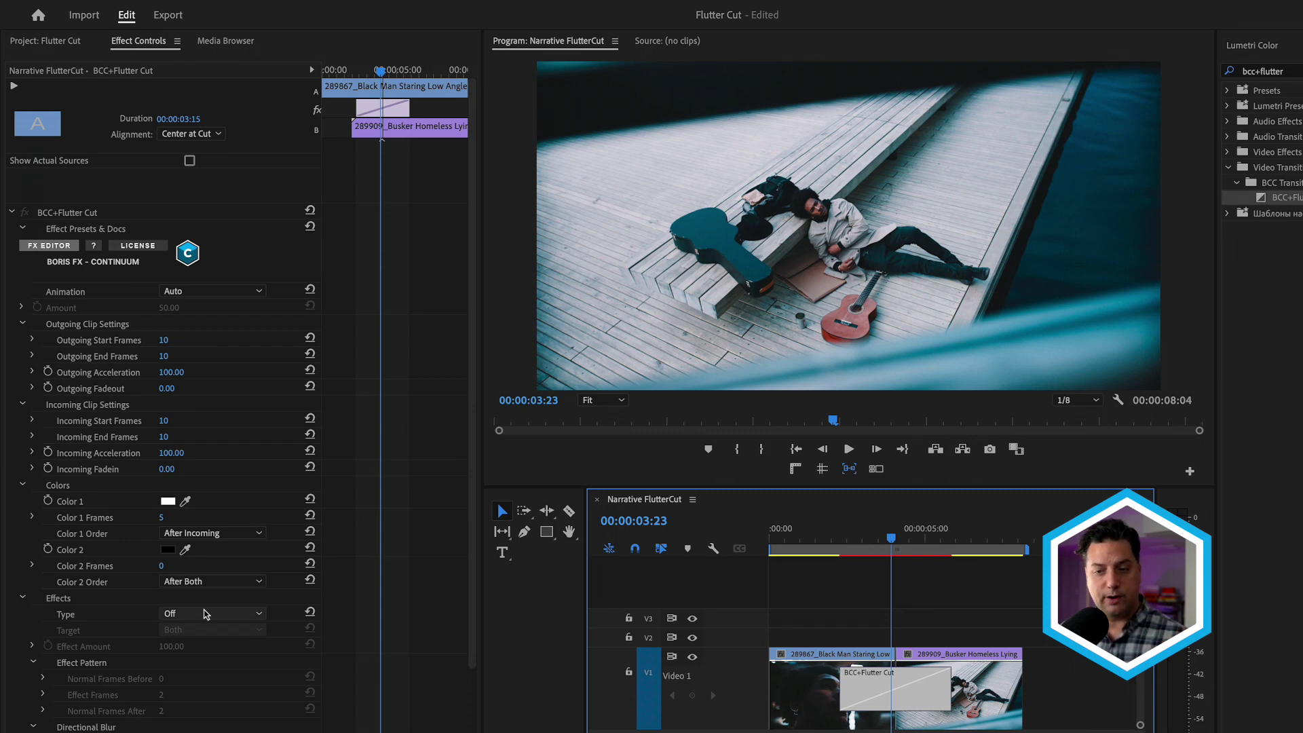
- Set the transition's effect Type to Monochrome with Outgoing as the Target, and check the result at other frames
{"action": "left_click", "coordinate": [206, 614]}
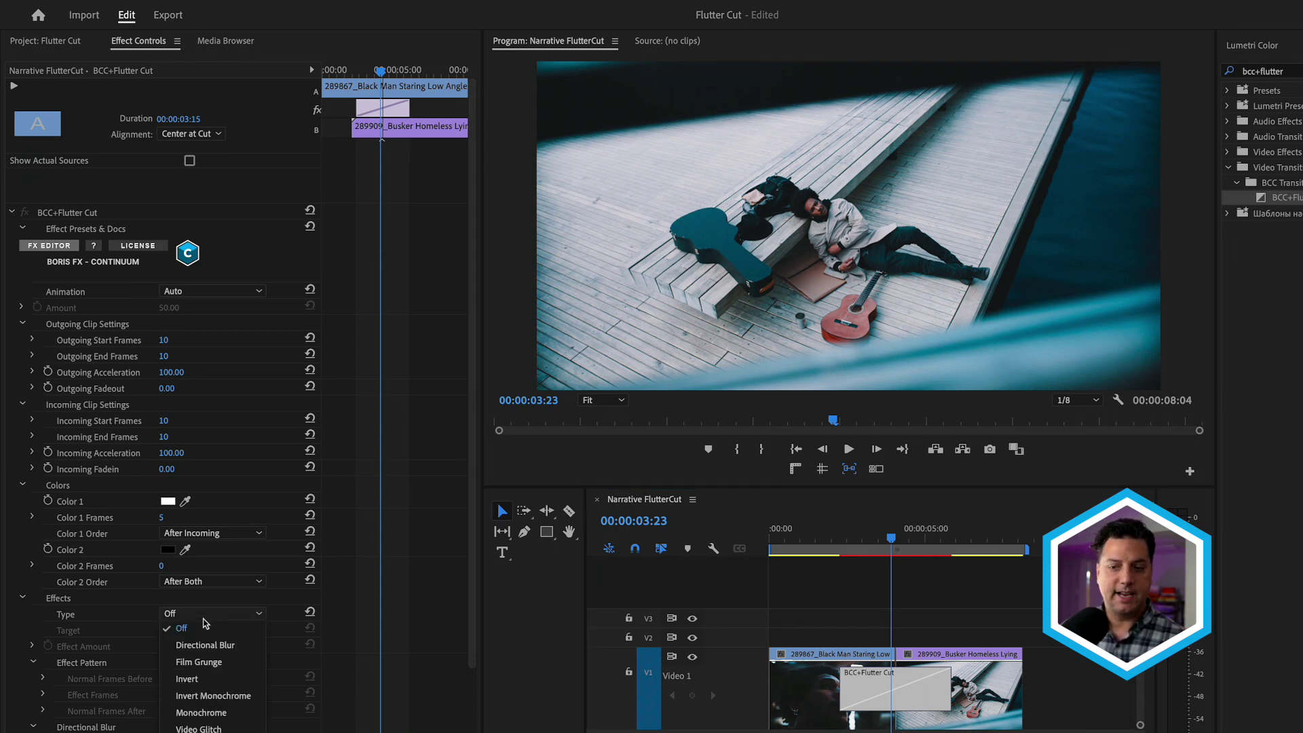
{"action": "left_click", "coordinate": [202, 713]}
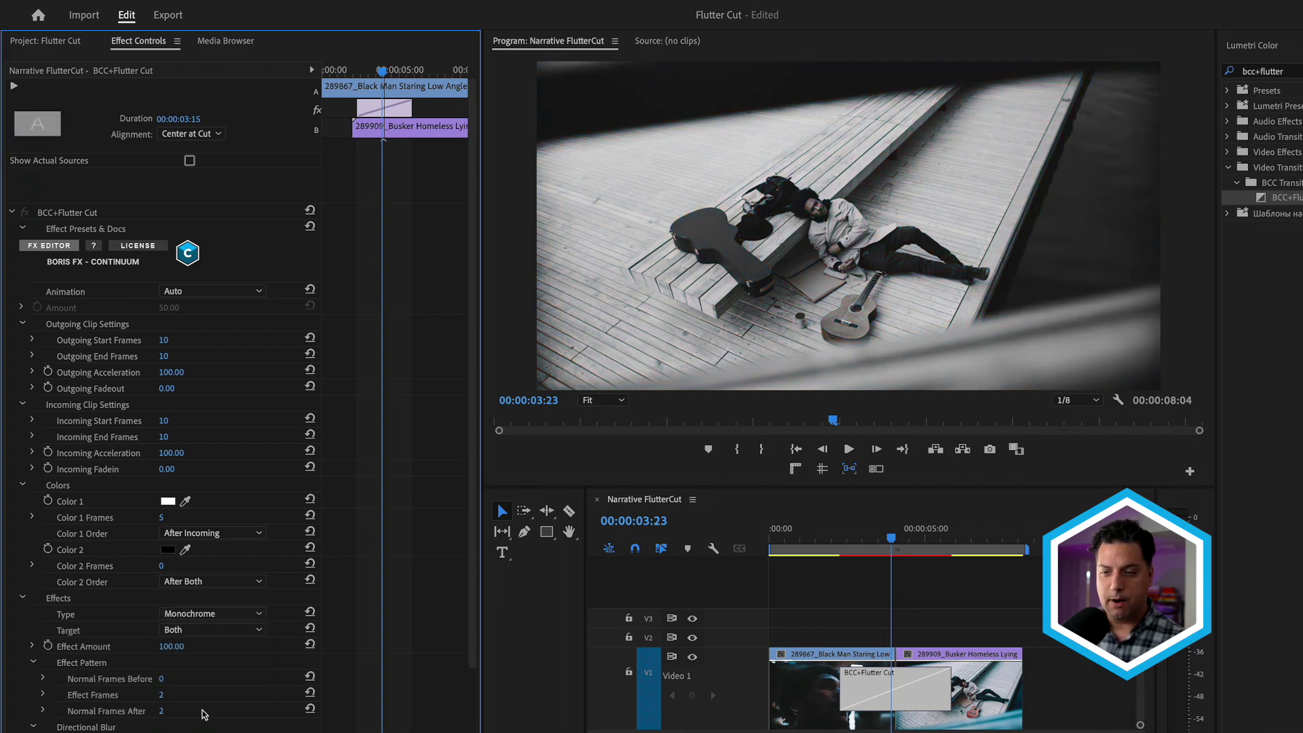
{"action": "left_click", "coordinate": [211, 629]}
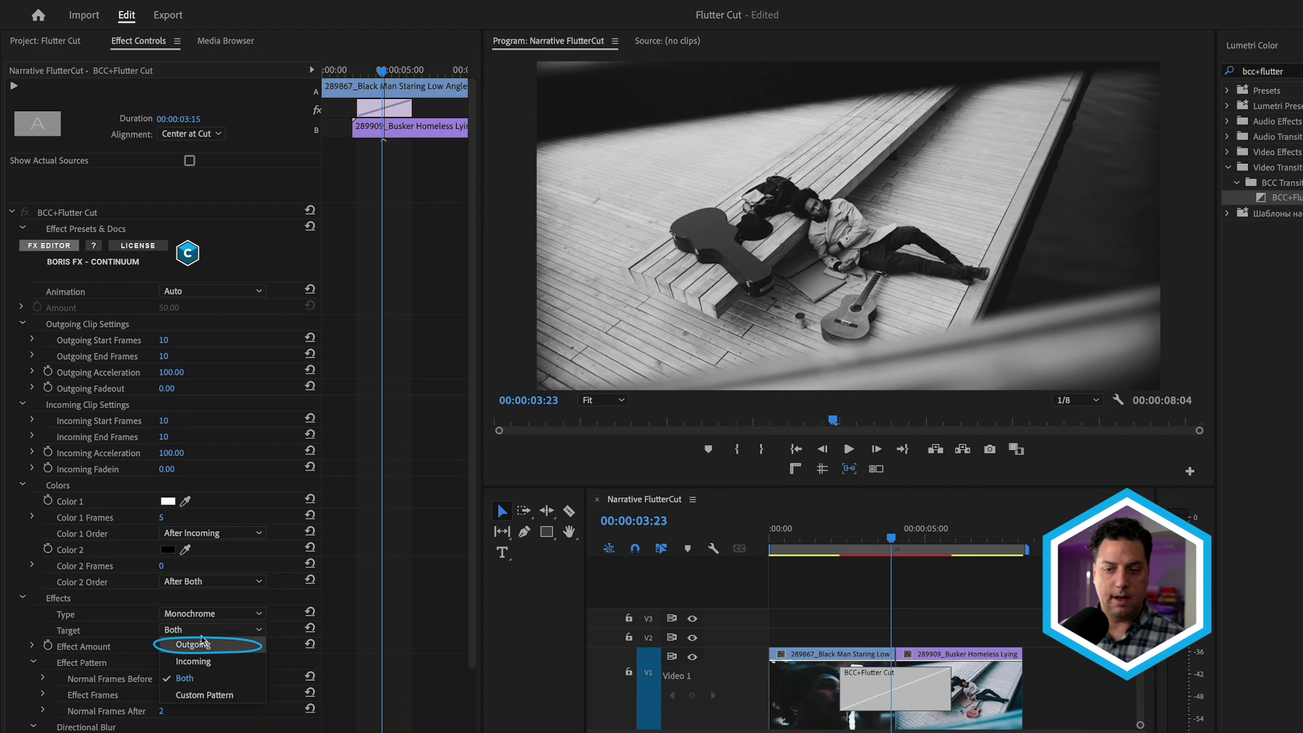
{"action": "left_click", "coordinate": [197, 645]}
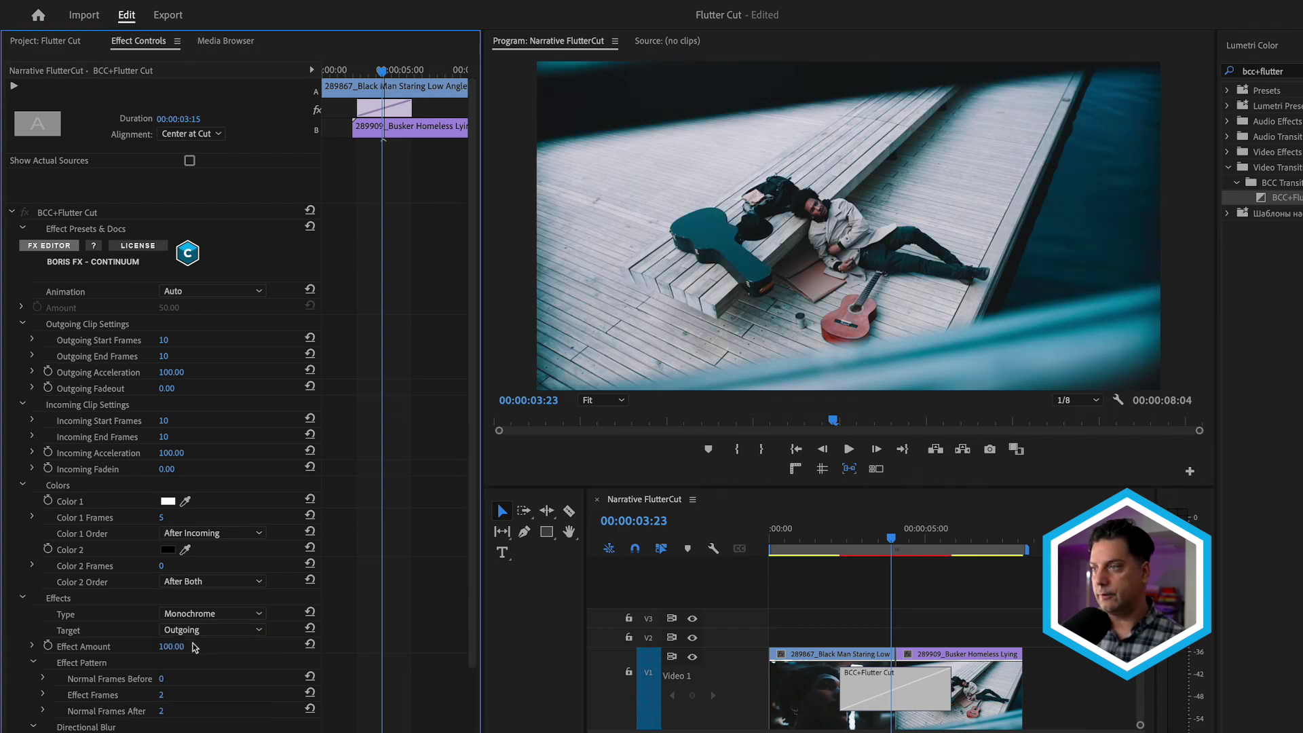
{"action": "key", "text": "Left"}
{"action": "key", "text": "Left"}
{"action": "key", "text": "Left"}
{"action": "key", "text": "Left"}
{"action": "key", "text": "Left"}
{"action": "key", "text": "Left"}
{"action": "key", "text": "Left"}
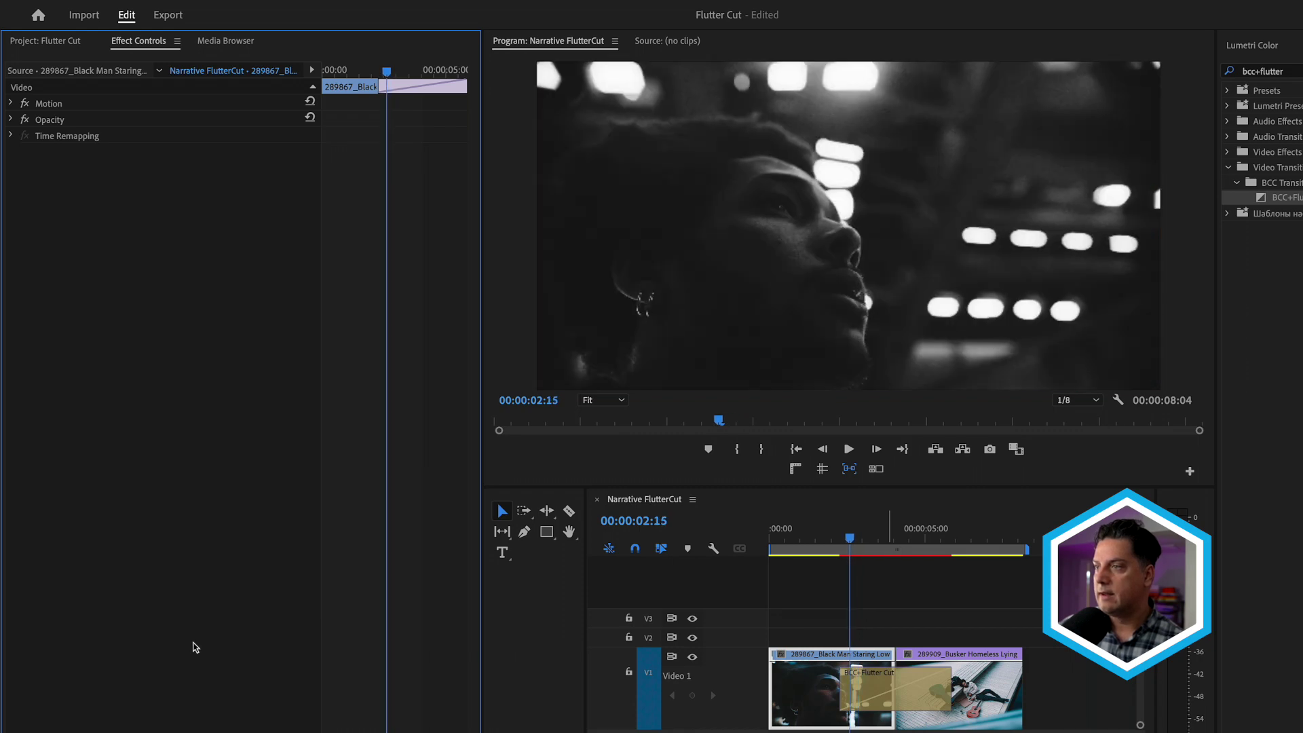
{"action": "left_click", "coordinate": [987, 533]}
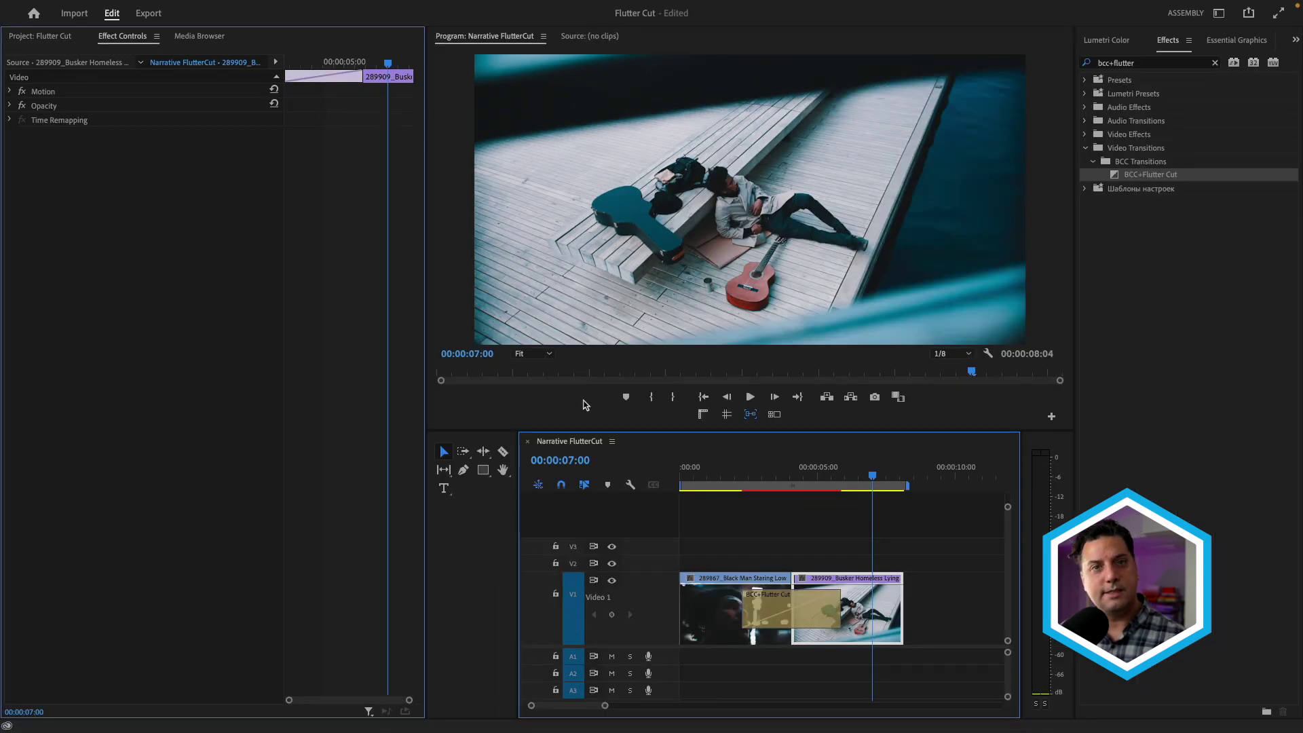
- Switch to the Effects workspace and apply BCC+Flutter Cut at the cut between the two Music Video Flutter Cut clips
{"action": "left_click", "coordinate": [1219, 13]}
{"action": "left_click", "coordinate": [1116, 168]}
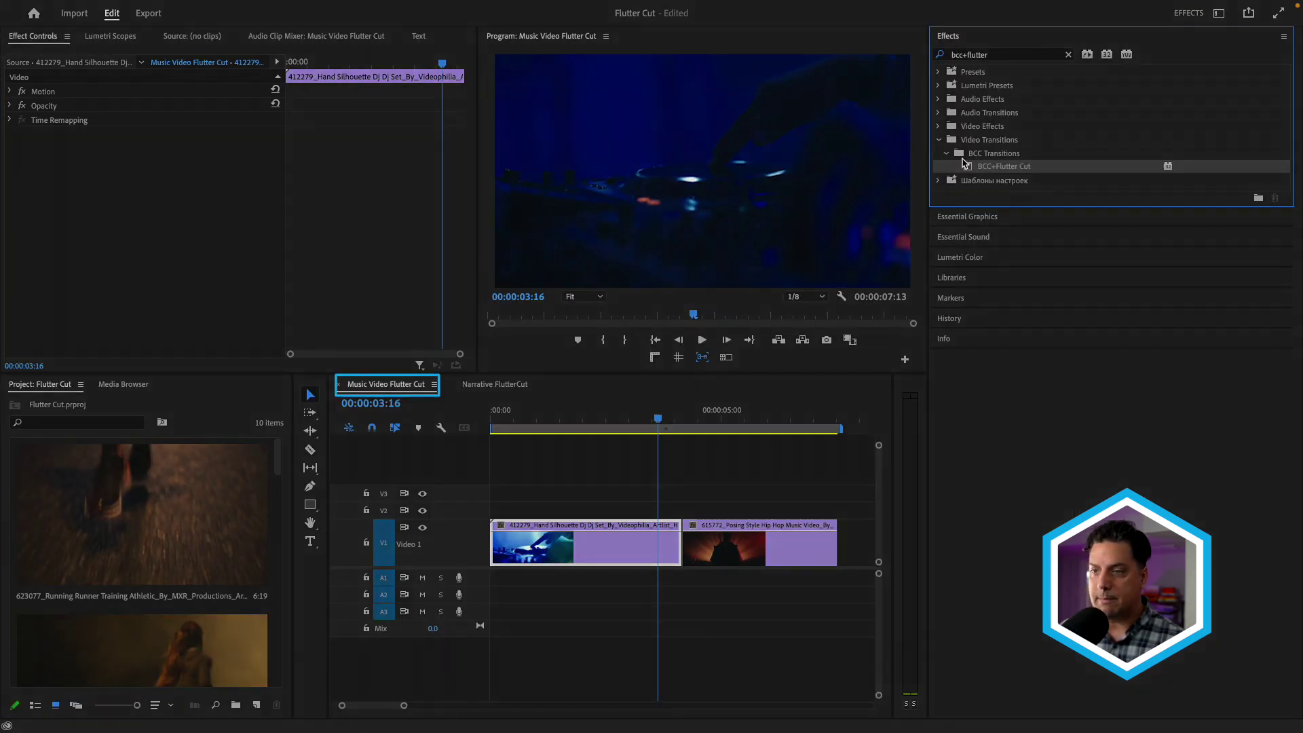
{"action": "left_click_drag", "start_coordinate": [965, 163], "coordinate": [682, 540]}
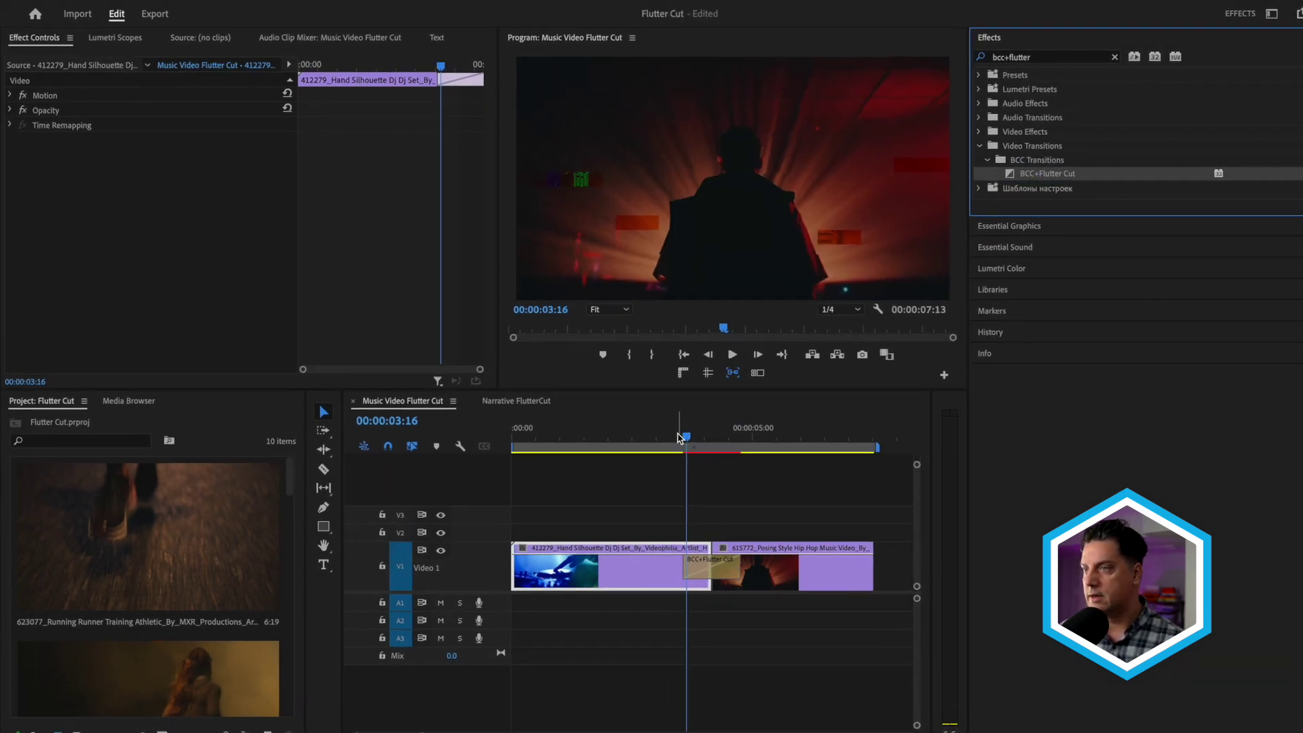
{"action": "left_click", "coordinate": [674, 435]}
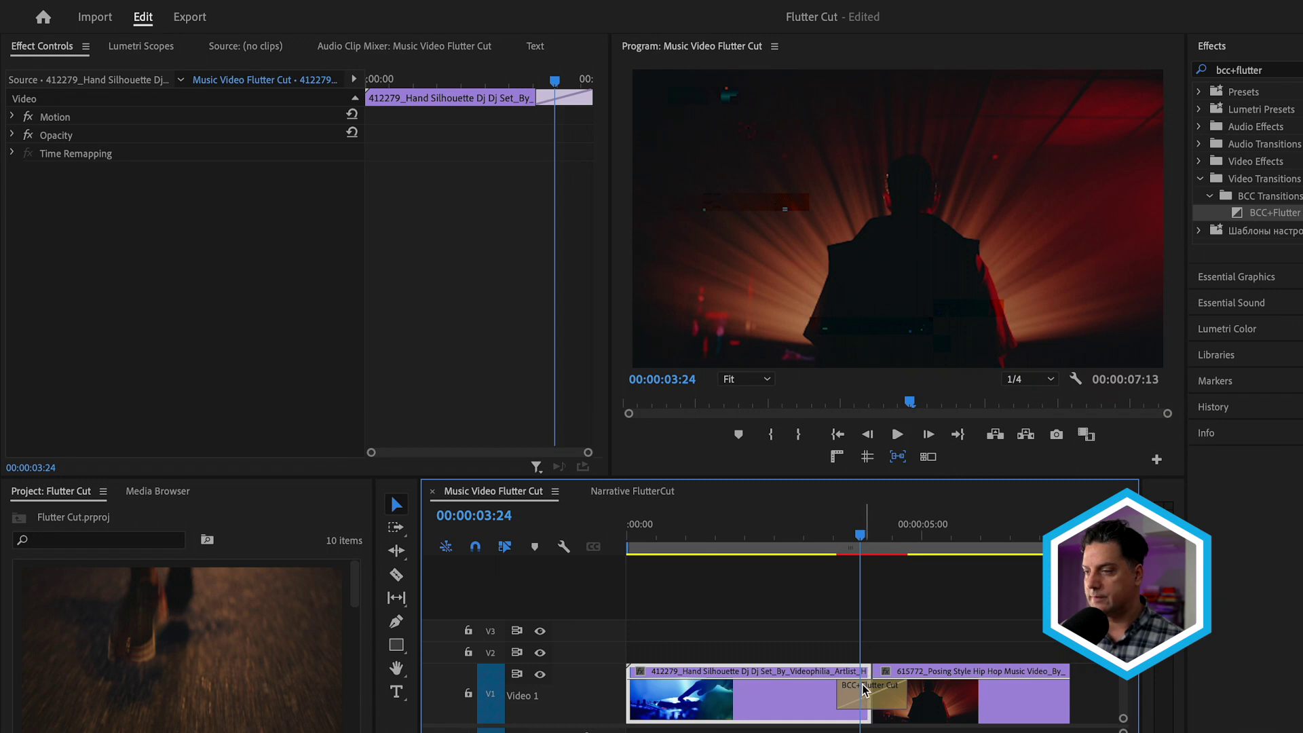
- Set the new transition's Outgoing Start Frames to 10 and Incoming Start Frames to 1
{"action": "left_click", "coordinate": [865, 689]}
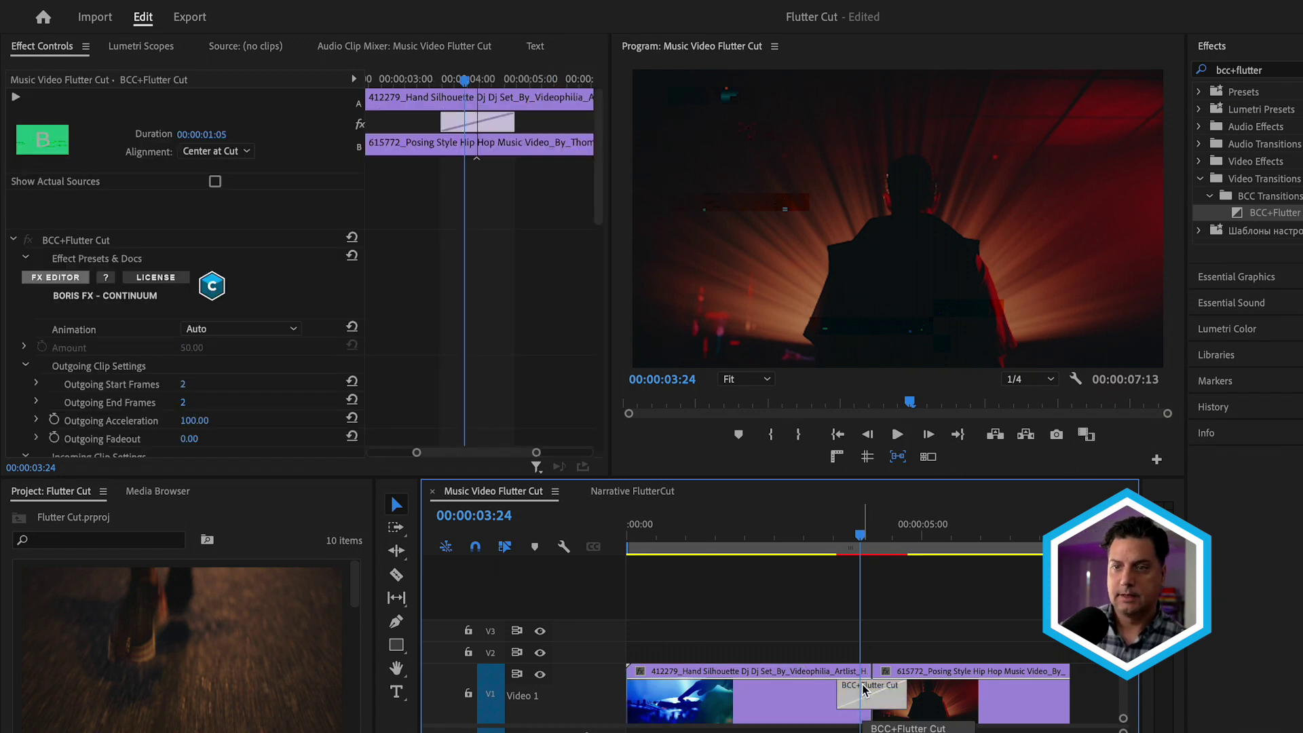
{"action": "scroll", "coordinate": [250, 412], "scroll_direction": "down", "scroll_amount": 3}
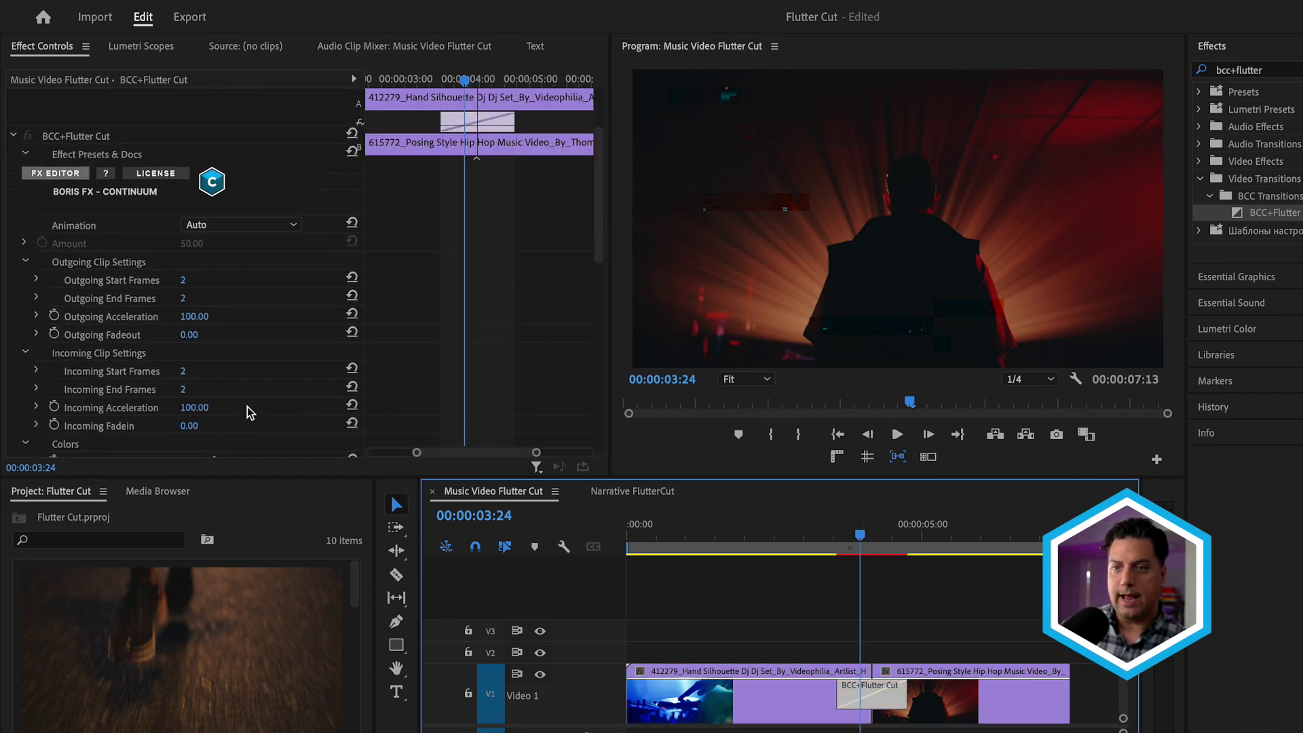
{"action": "left_click", "coordinate": [184, 281]}
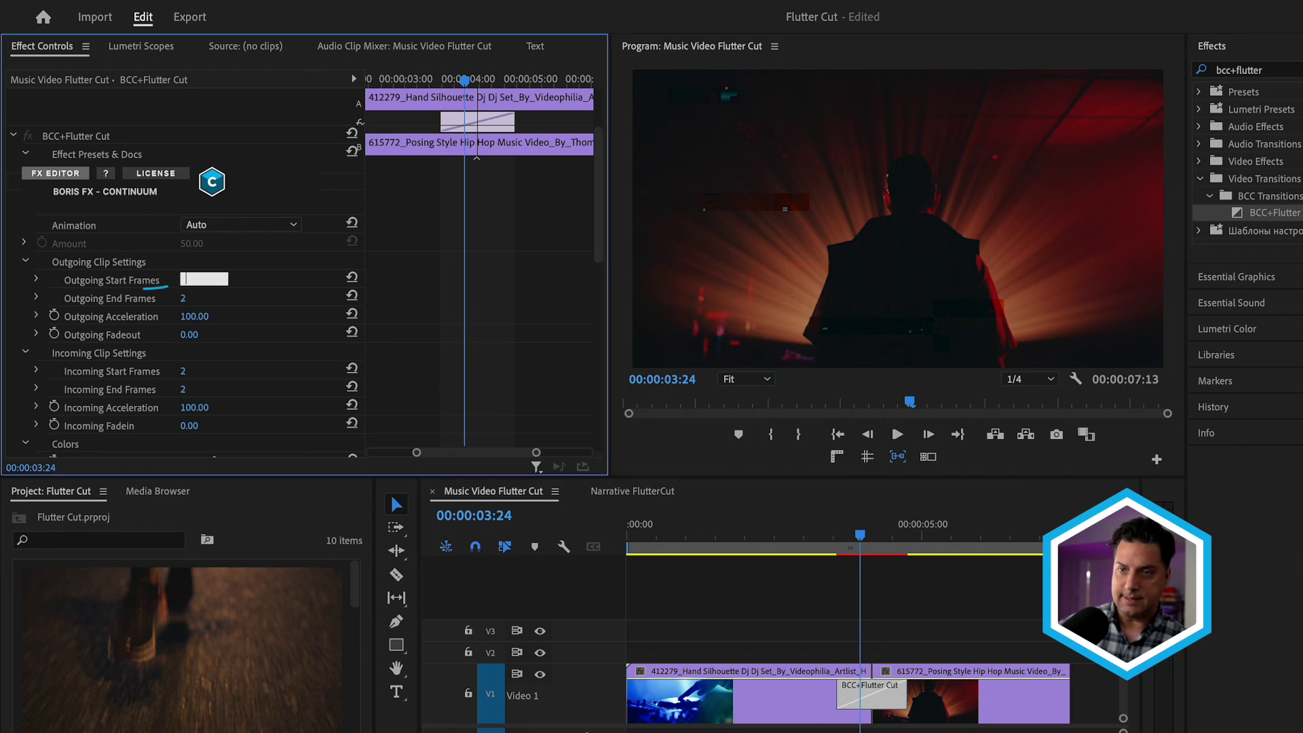
{"action": "type", "text": "10"}
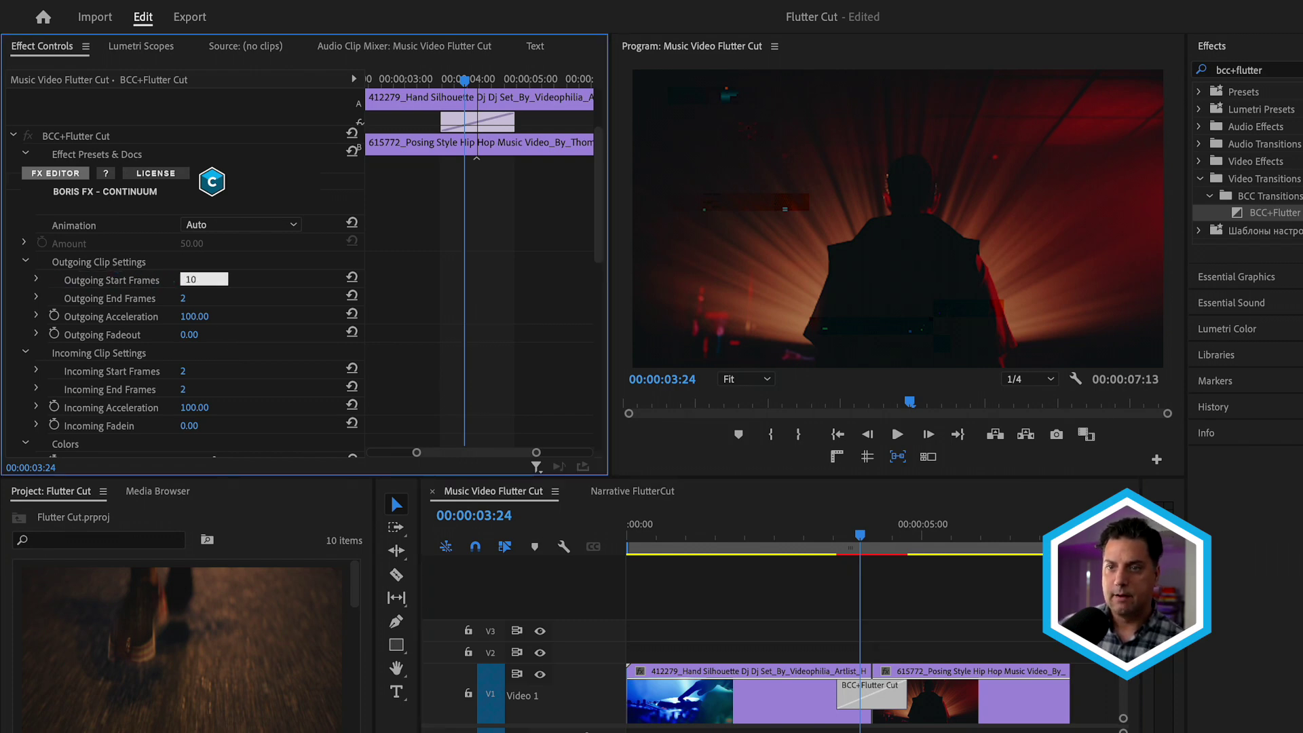
{"action": "key", "text": "Tab"}
{"action": "key", "text": "Tab"}
{"action": "key", "text": "Tab"}
{"action": "key", "text": "Tab"}
{"action": "type", "text": "1"}
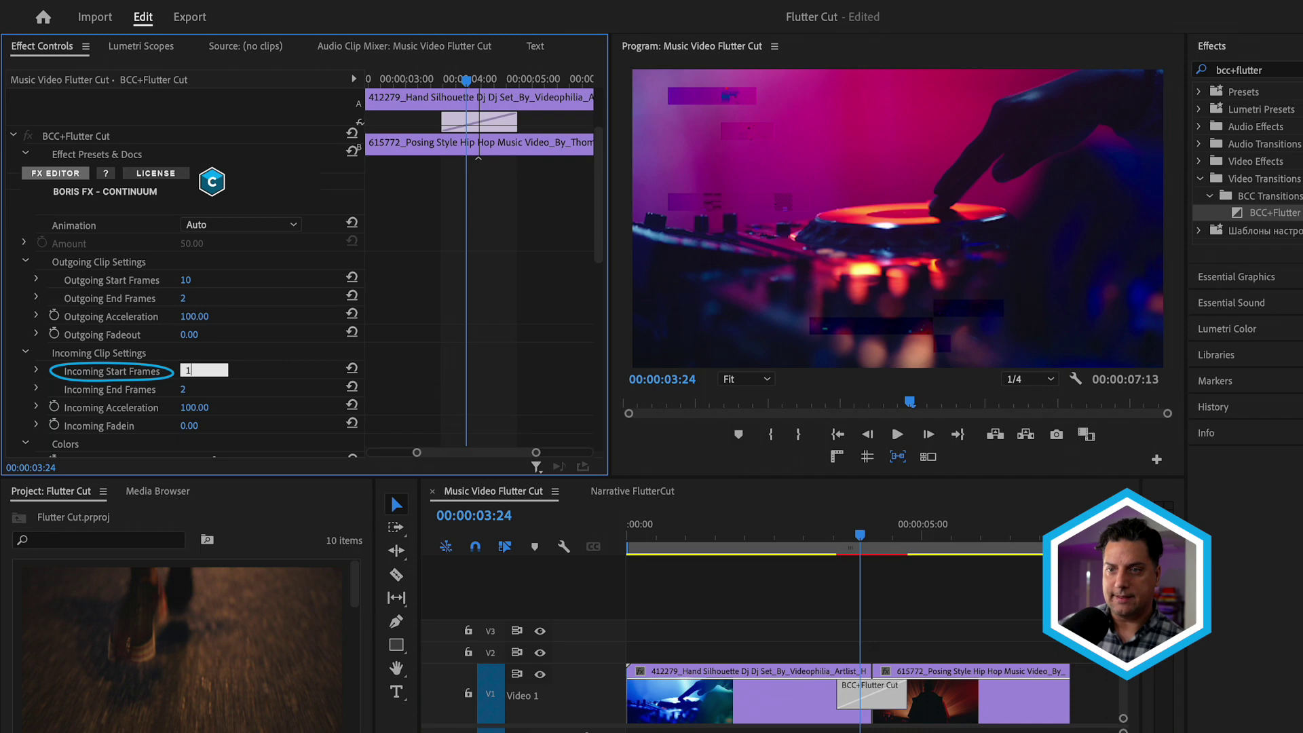
{"action": "key", "text": "Return"}
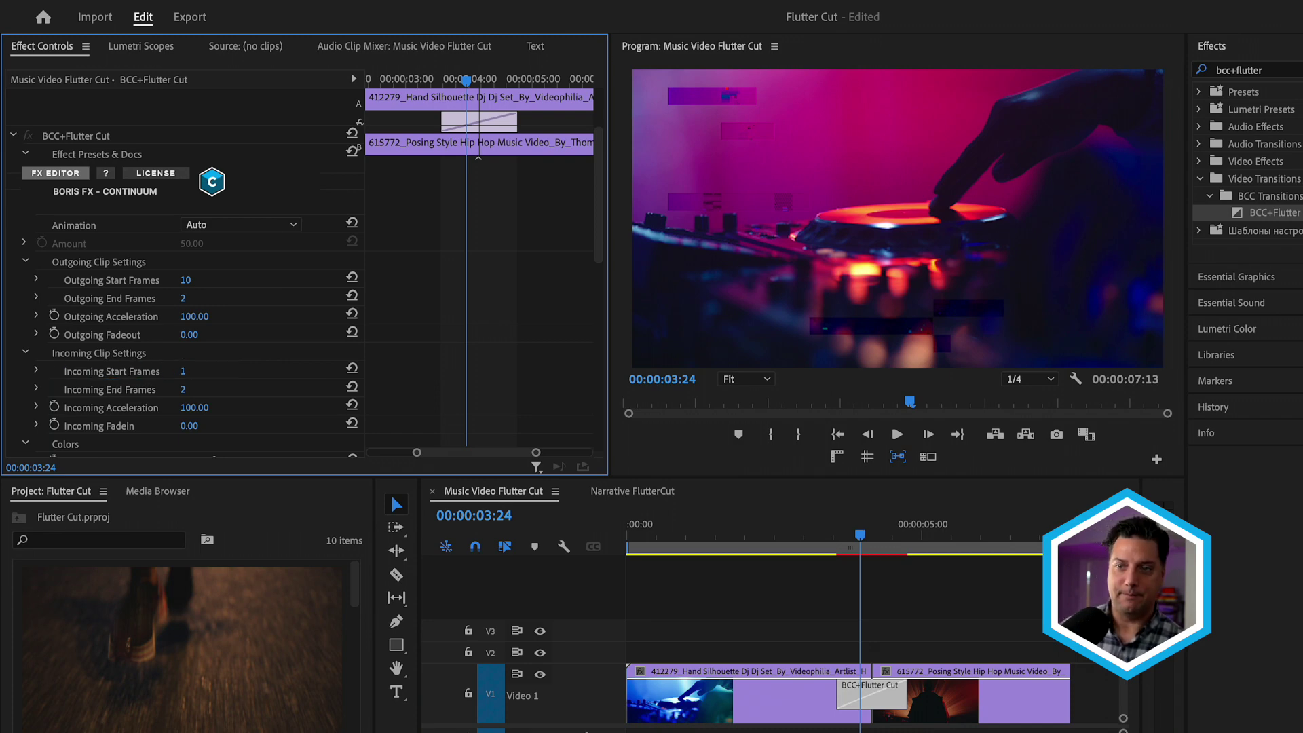
- Set the music video transition's effect Type to Film Grunge with an Effect Amount of 64
{"action": "scroll", "coordinate": [273, 336], "scroll_direction": "down", "scroll_amount": 1}
{"action": "scroll", "coordinate": [273, 336], "scroll_direction": "down", "scroll_amount": 2}
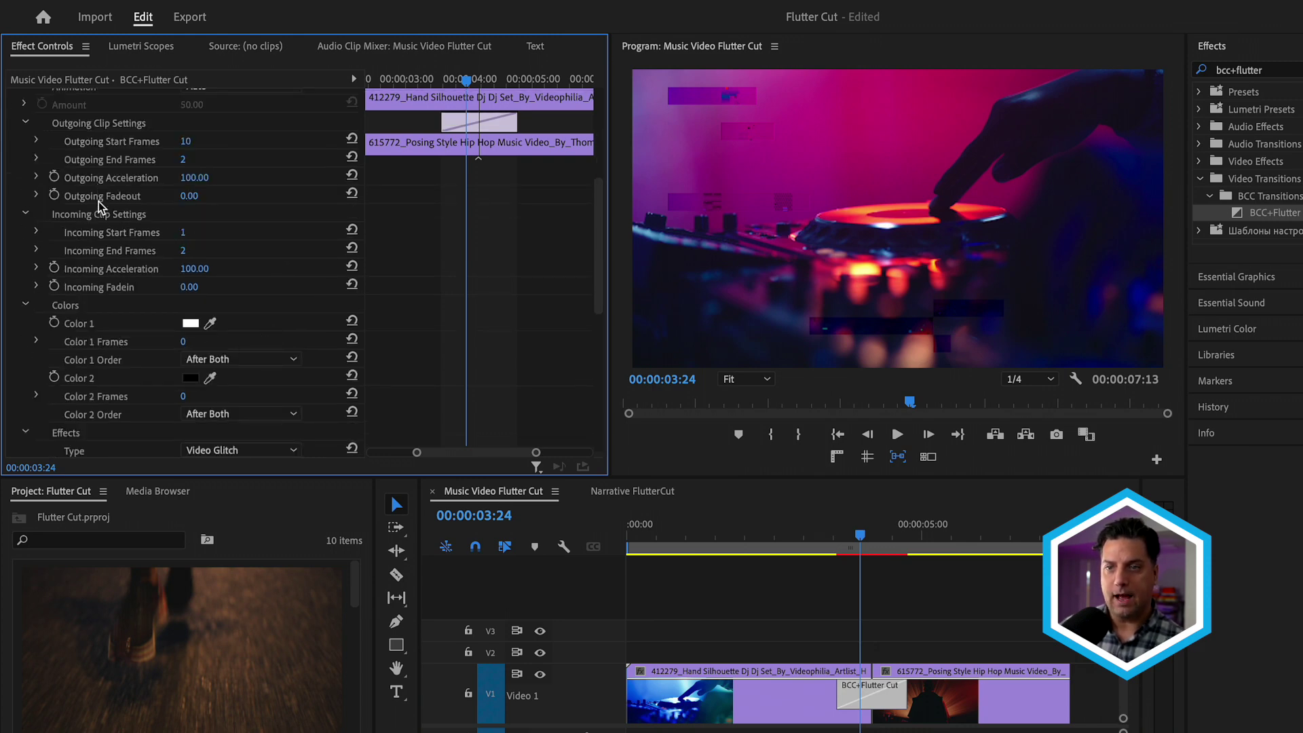
{"action": "scroll", "coordinate": [120, 206], "scroll_direction": "down", "scroll_amount": 2}
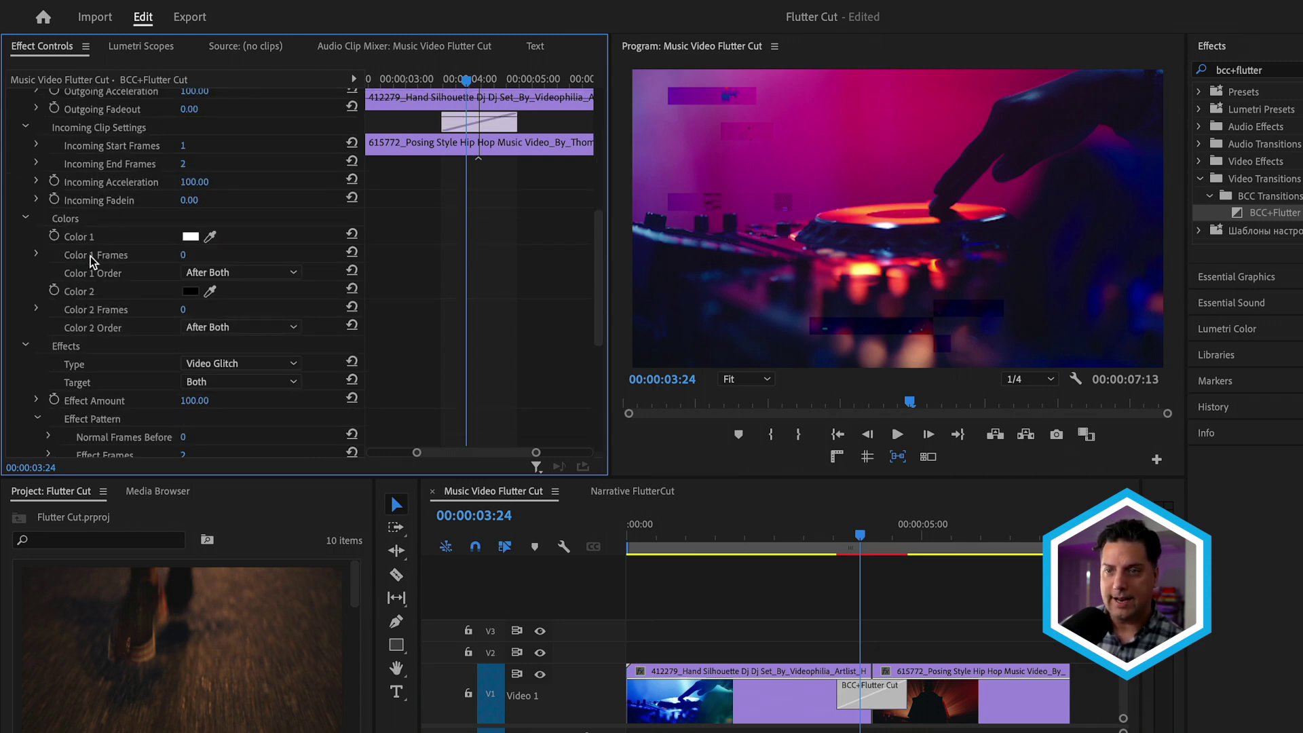
{"action": "left_click", "coordinate": [241, 363]}
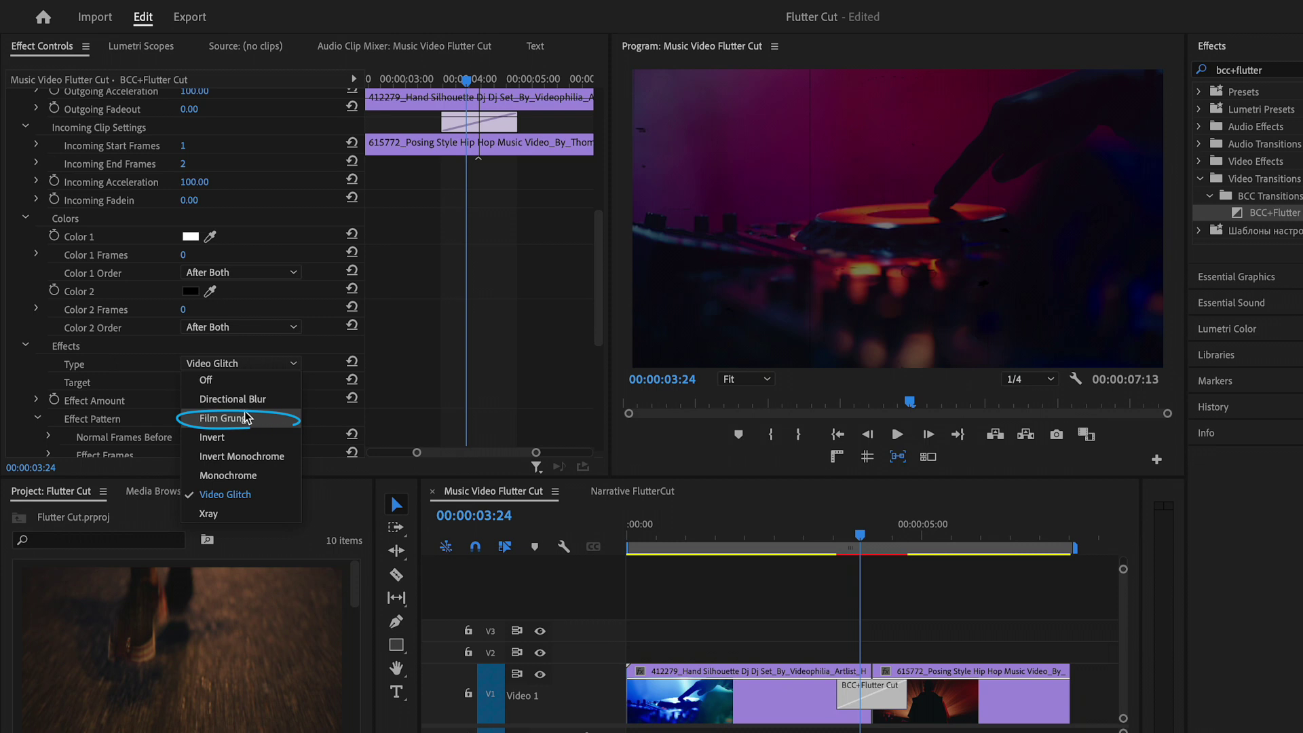
{"action": "left_click", "coordinate": [224, 418]}
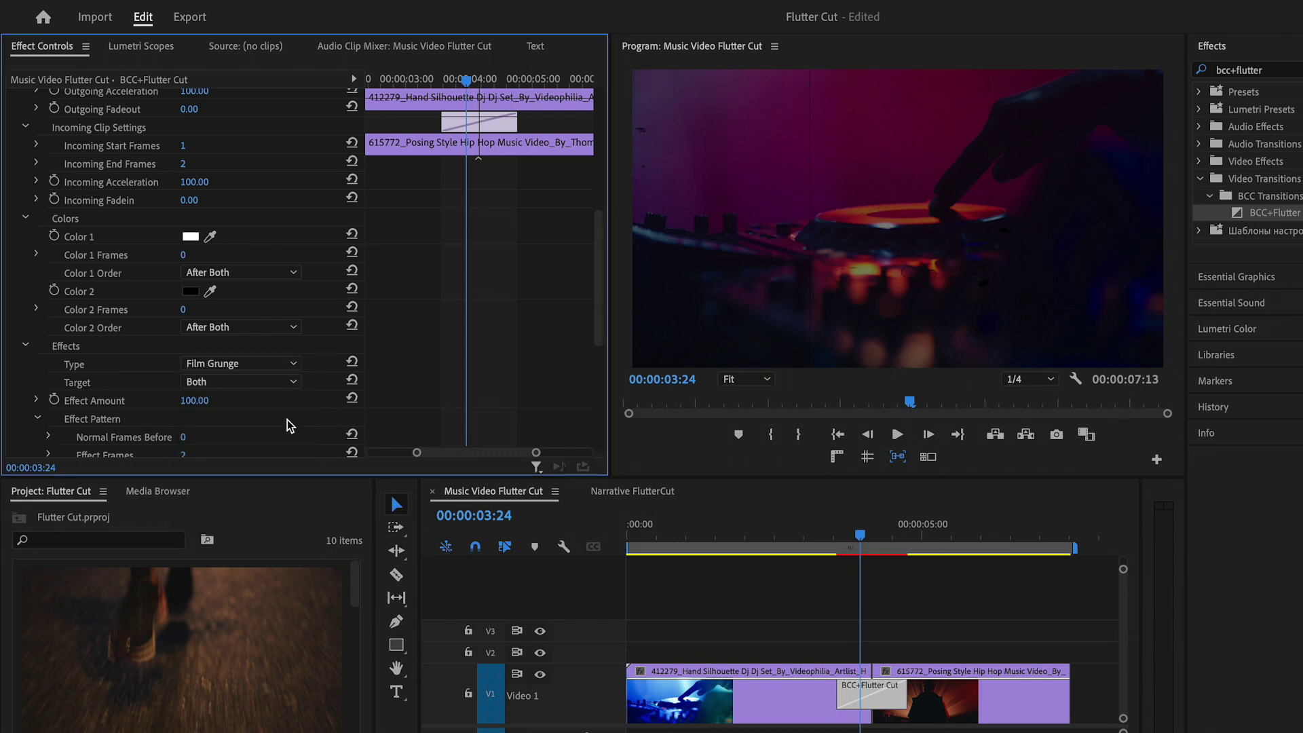
{"action": "left_click", "coordinate": [193, 401]}
{"action": "type", "text": "34"}
{"action": "key", "text": "Return"}
{"action": "mouse_move", "coordinate": [192, 400]}
{"action": "left_mouse_down"}
{"action": "mouse_move", "coordinate": [236, 400]}
{"action": "mouse_move", "coordinate": [195, 401]}
{"action": "mouse_move", "coordinate": [208, 400]}
{"action": "left_mouse_up"}
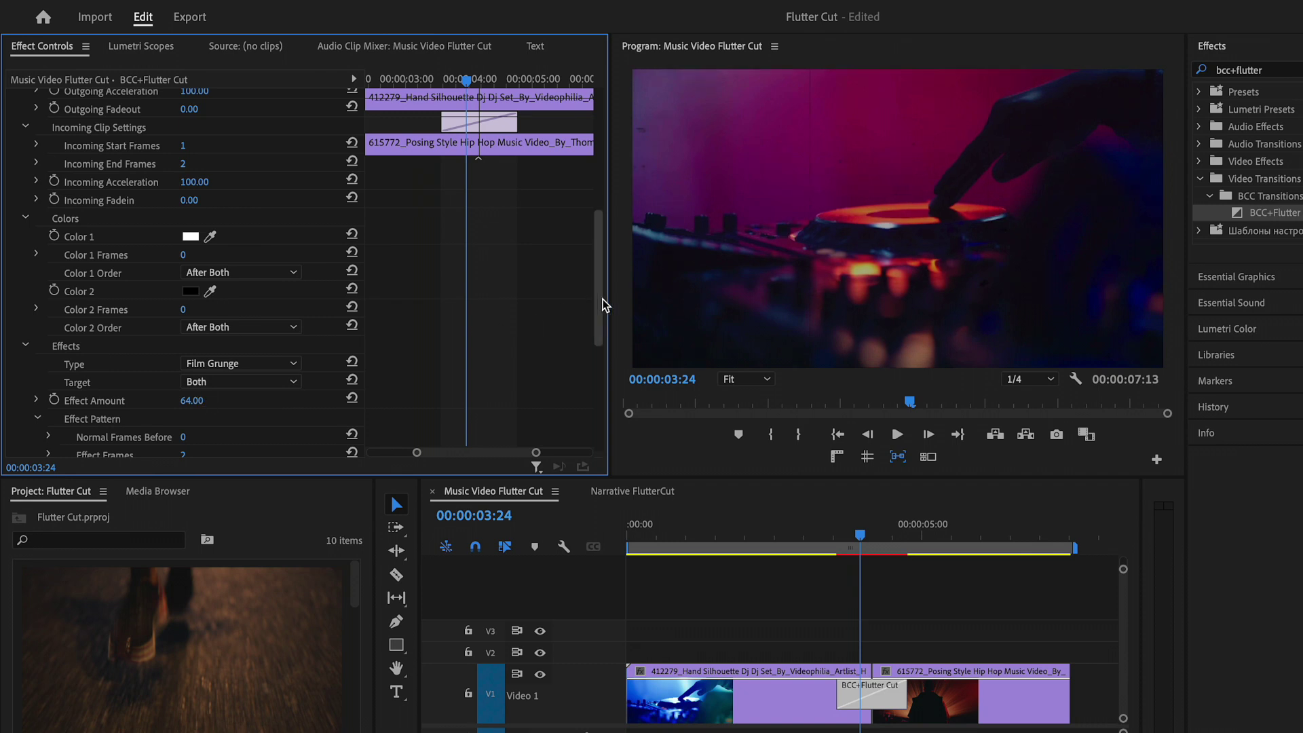
- Adjust the random value under Film Grunge, preview the transition around 00:00:03:22 and reselect it
{"action": "scroll", "coordinate": [602, 300], "scroll_direction": "down", "scroll_amount": 3}
{"action": "left_click_drag", "start_coordinate": [596, 334], "coordinate": [582, 410]}
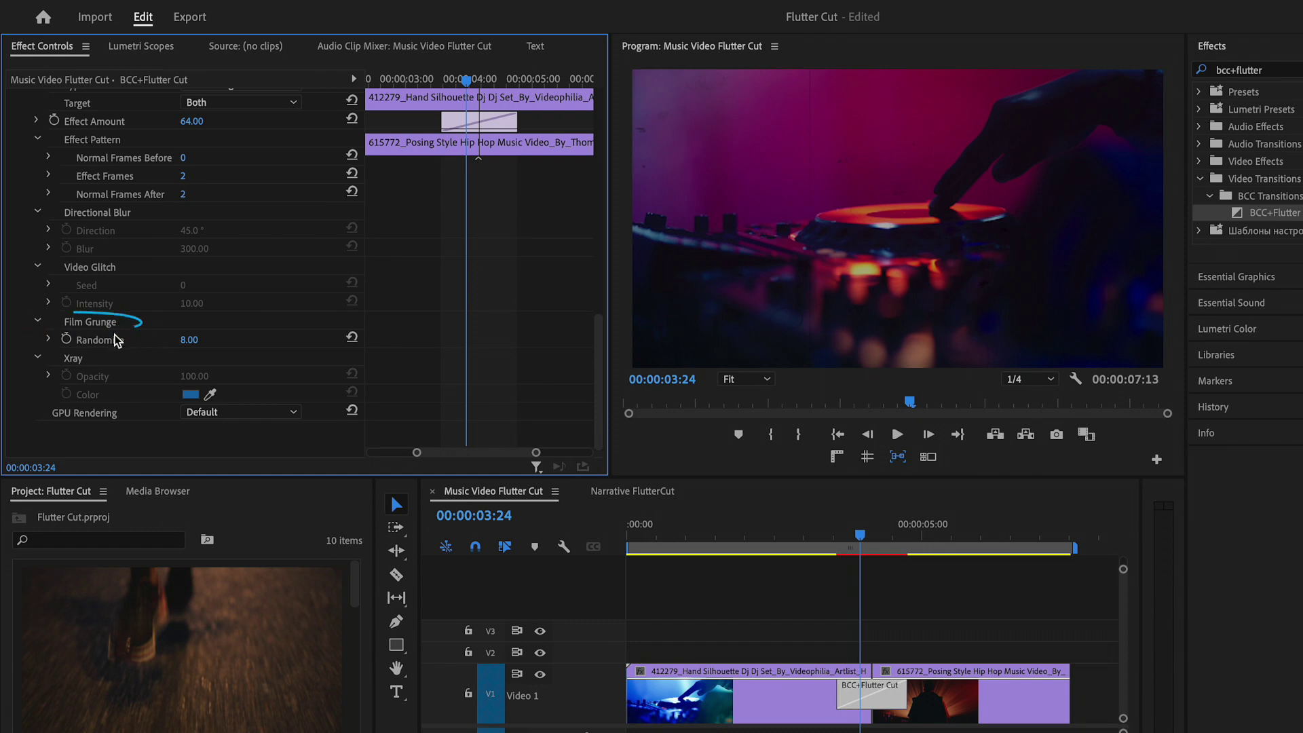
{"action": "left_click_drag", "start_coordinate": [189, 340], "coordinate": [222, 339]}
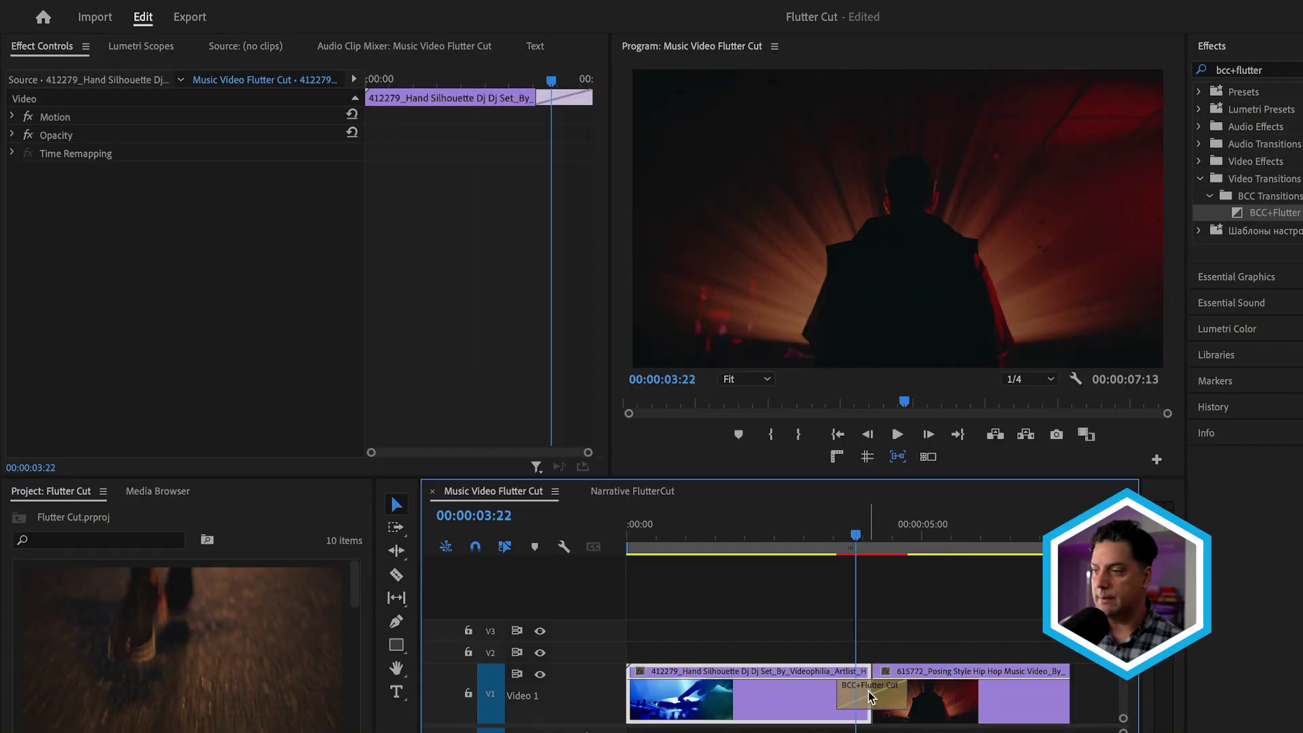
{"action": "left_click", "coordinate": [867, 691]}
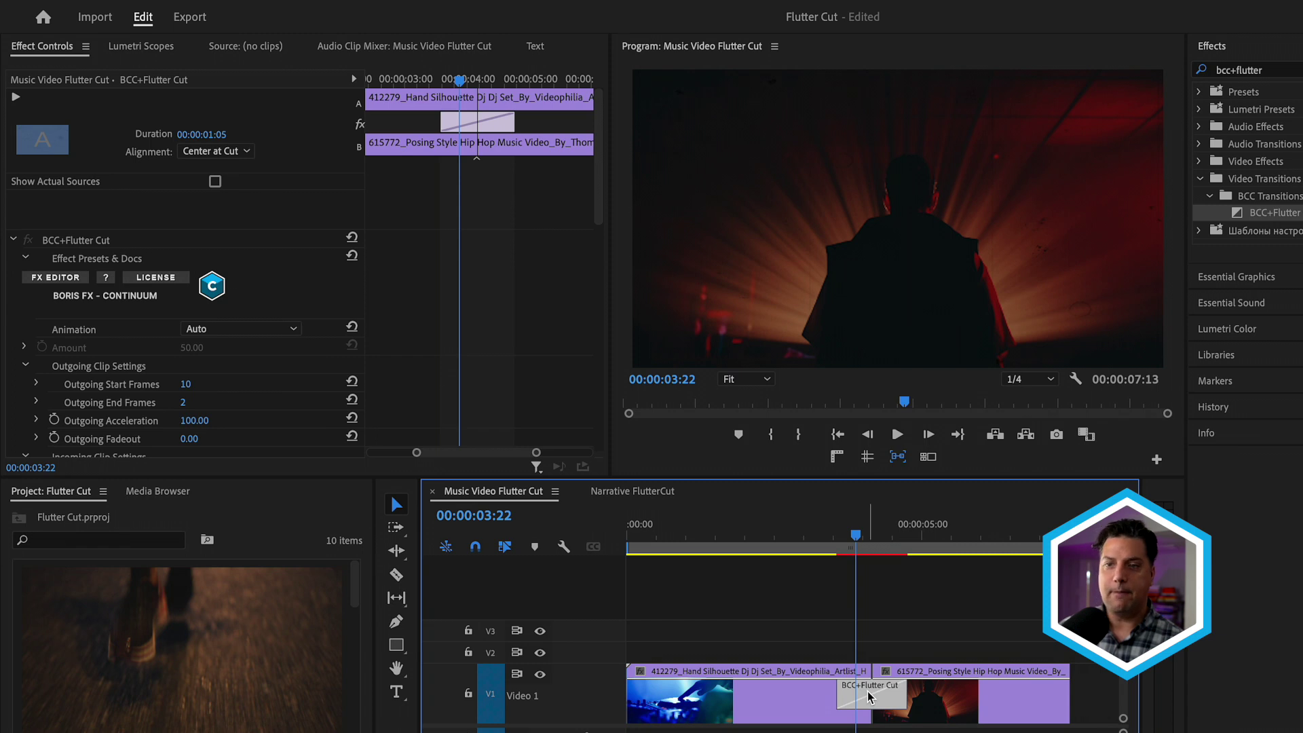
- Change the music video transition's effect Type to Video Glitch and raise its Effect Amount to 100
{"action": "scroll", "coordinate": [339, 394], "scroll_direction": "down", "scroll_amount": 10}
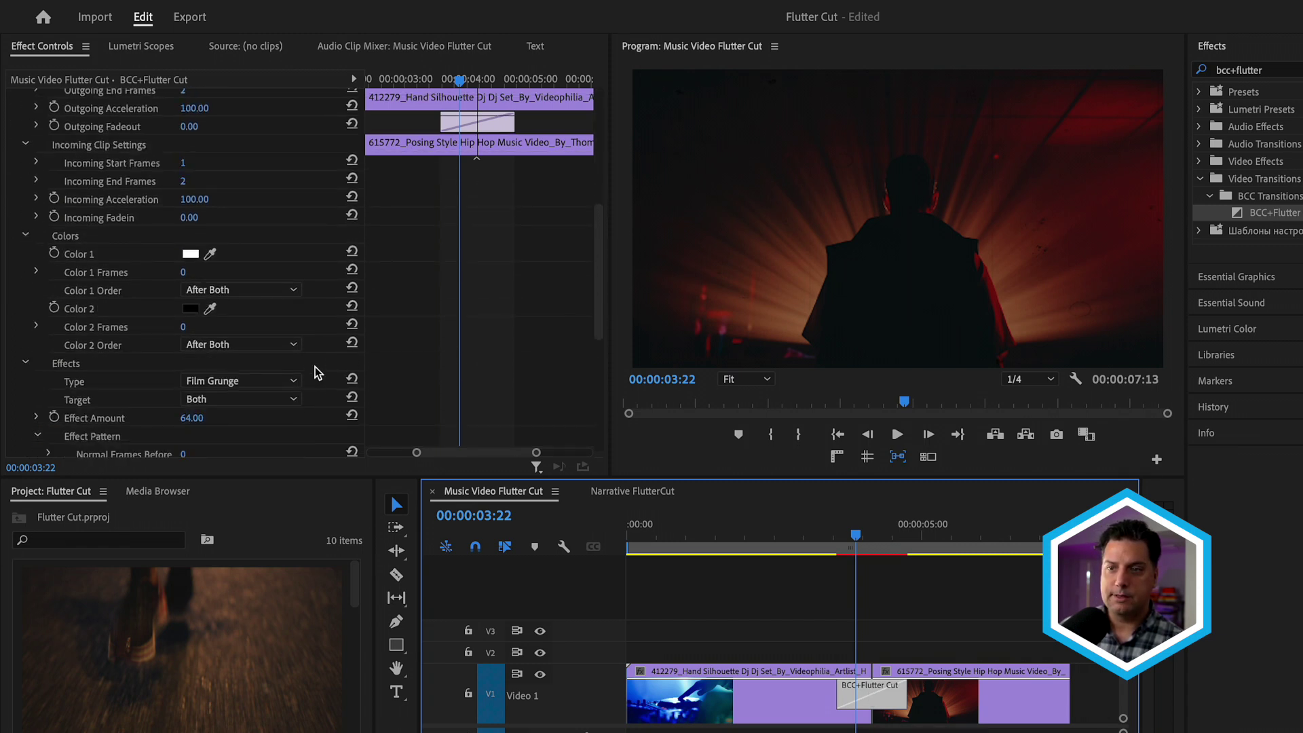
{"action": "left_click", "coordinate": [227, 383]}
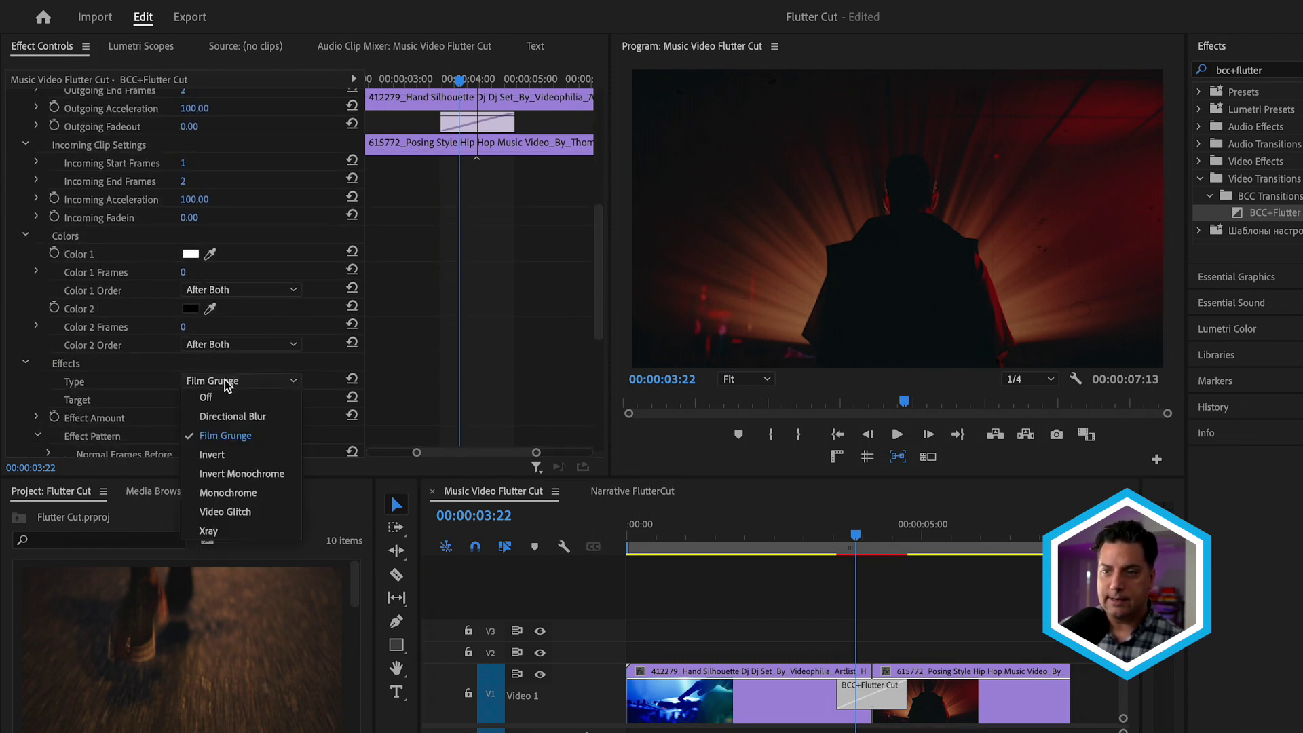
{"action": "left_click", "coordinate": [231, 513]}
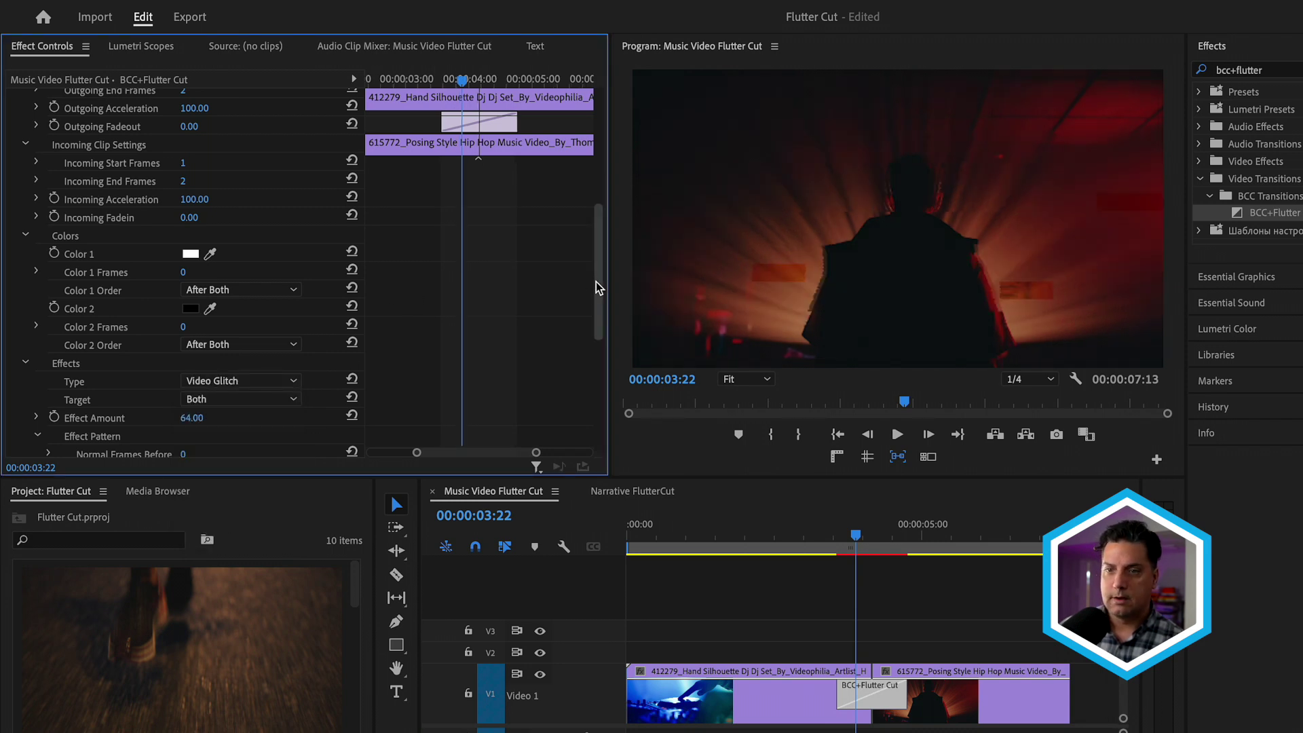
{"action": "mouse_move", "coordinate": [191, 418]}
{"action": "left_mouse_down"}
{"action": "mouse_move", "coordinate": [215, 418]}
{"action": "mouse_move", "coordinate": [163, 418]}
{"action": "mouse_move", "coordinate": [215, 418]}
{"action": "left_mouse_up"}
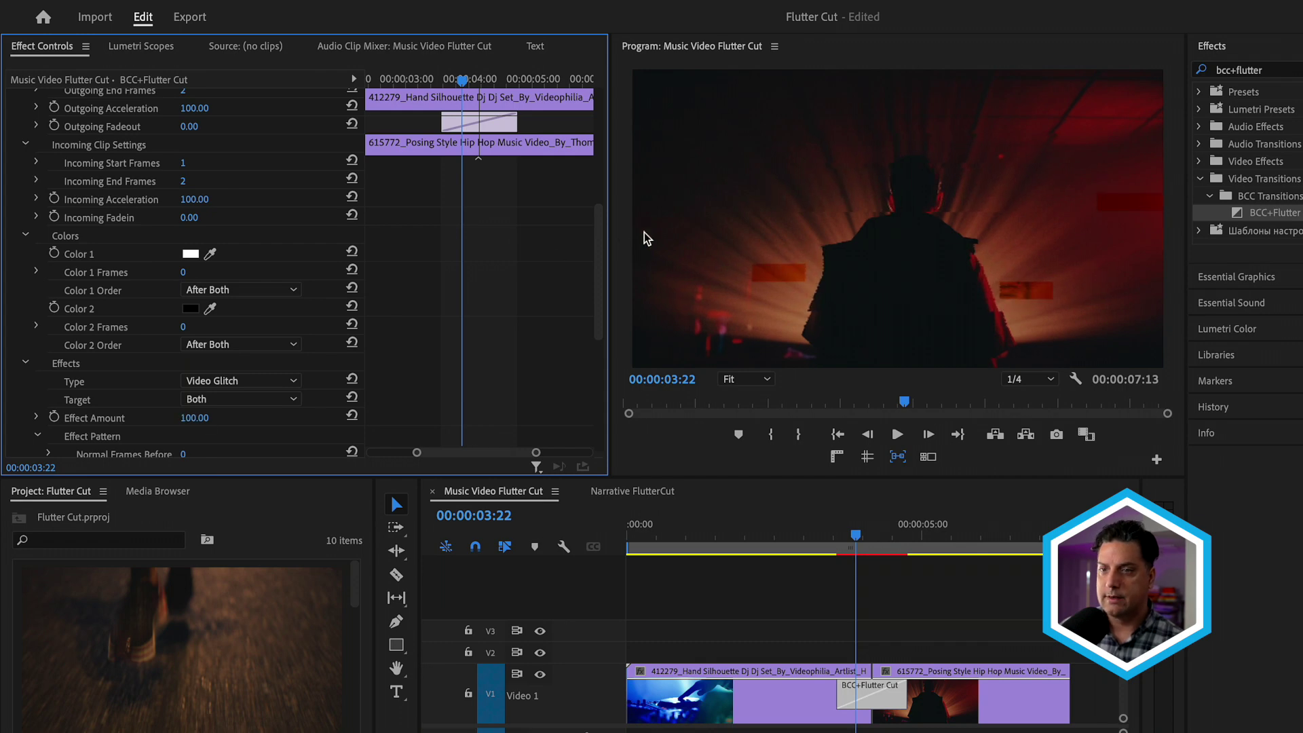
- Set the Video Glitch Seed to 32 and Intensity to 91, and reduce the Effect Amount to 70
{"action": "left_click_drag", "start_coordinate": [601, 281], "coordinate": [575, 364]}
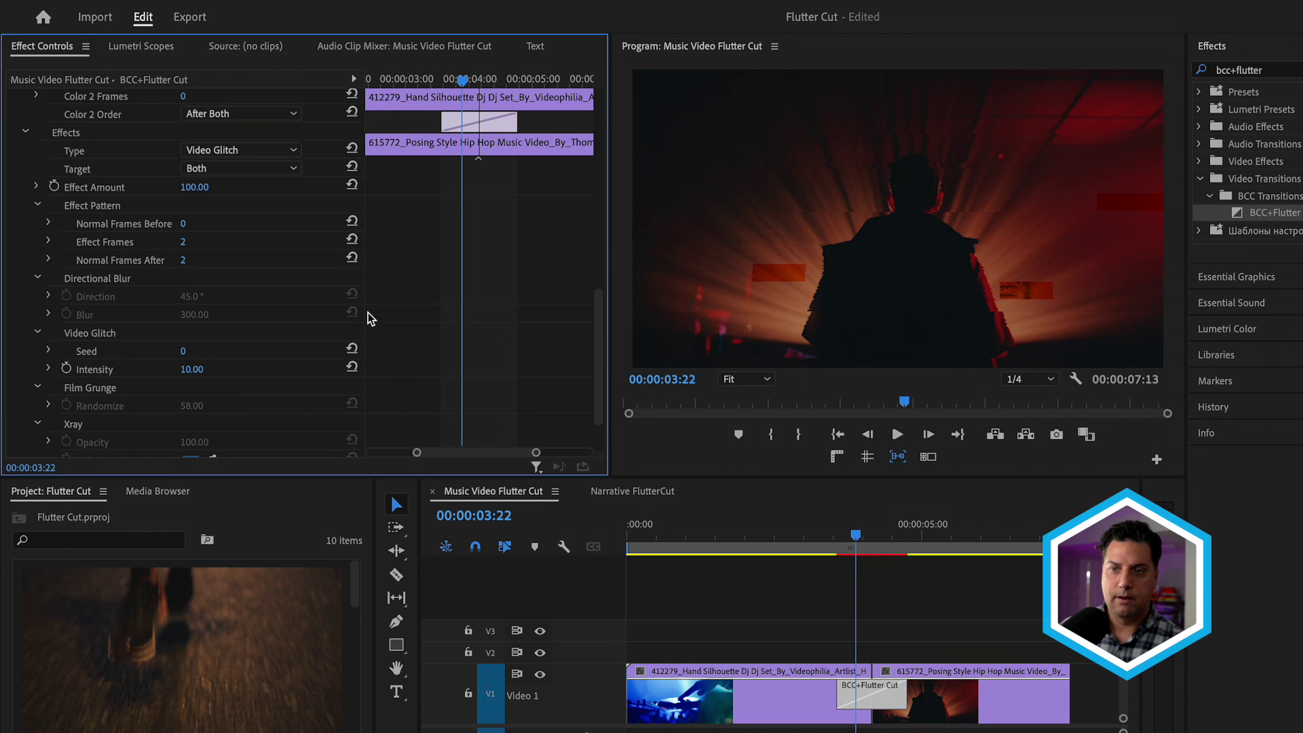
{"action": "left_click_drag", "start_coordinate": [181, 354], "coordinate": [250, 373]}
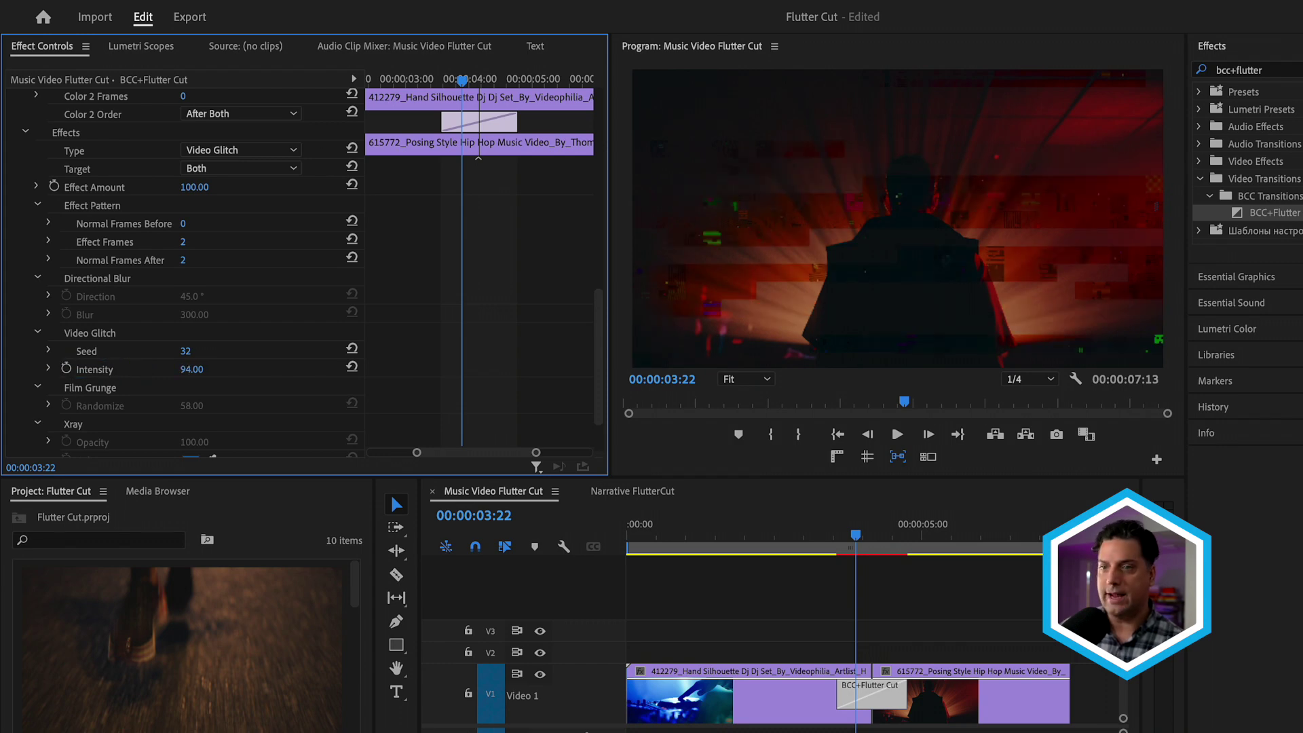
{"action": "left_click_drag", "start_coordinate": [193, 187], "coordinate": [166, 187]}
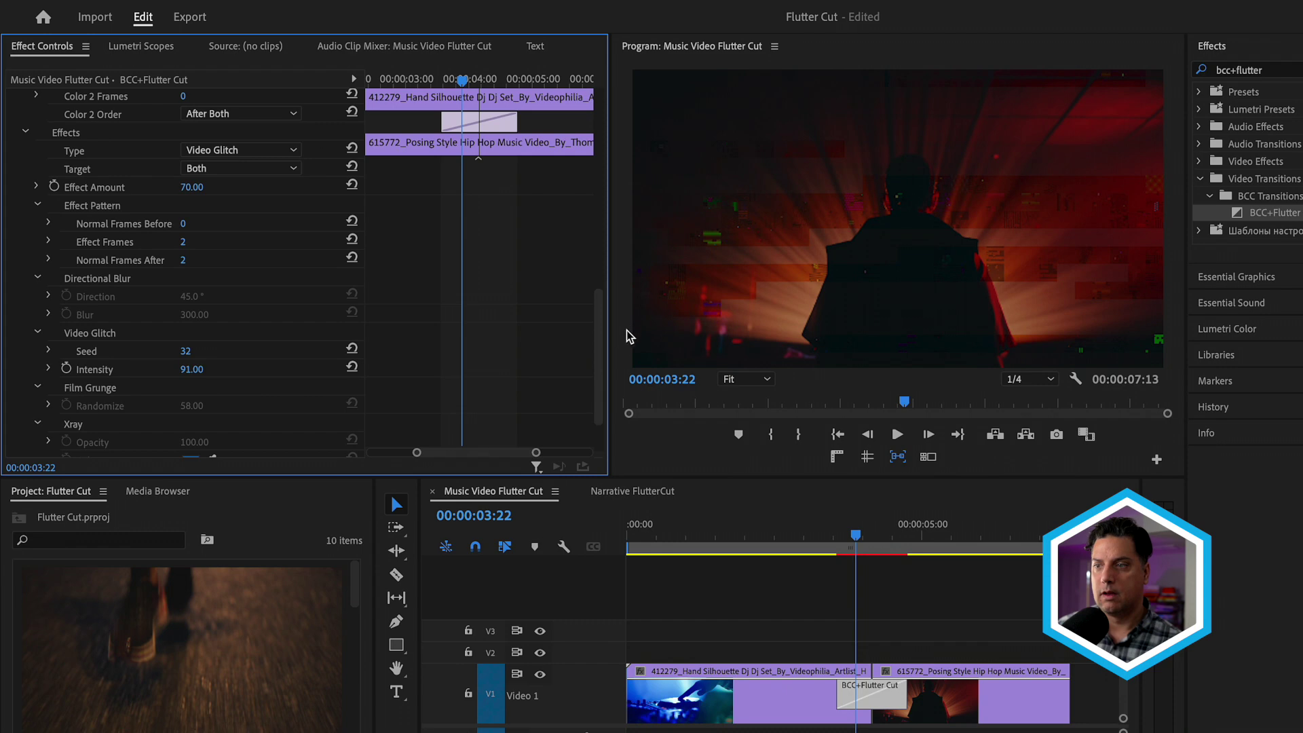
- Change the transition's Color 1 to a light orange and set Color 1 Frames to 4
{"action": "left_click_drag", "start_coordinate": [603, 342], "coordinate": [593, 222]}
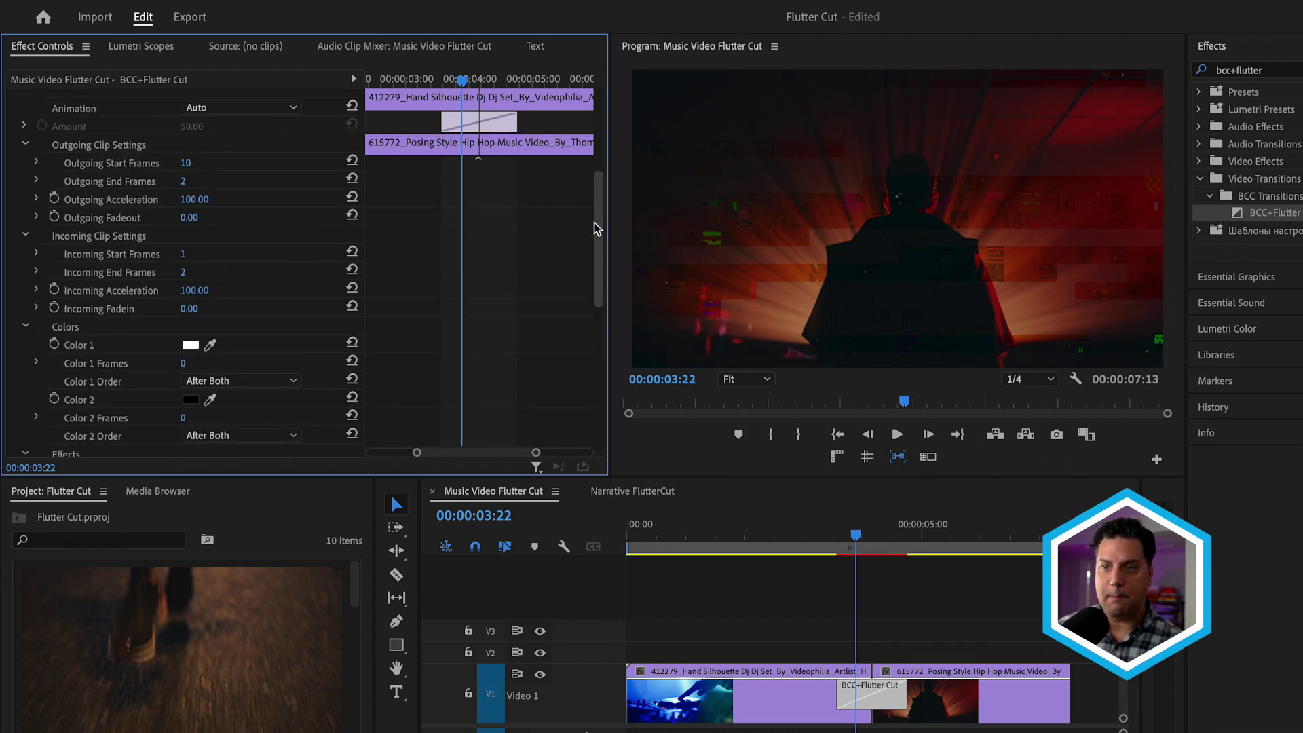
{"action": "left_click", "coordinate": [190, 346]}
{"action": "left_click", "coordinate": [865, 408]}
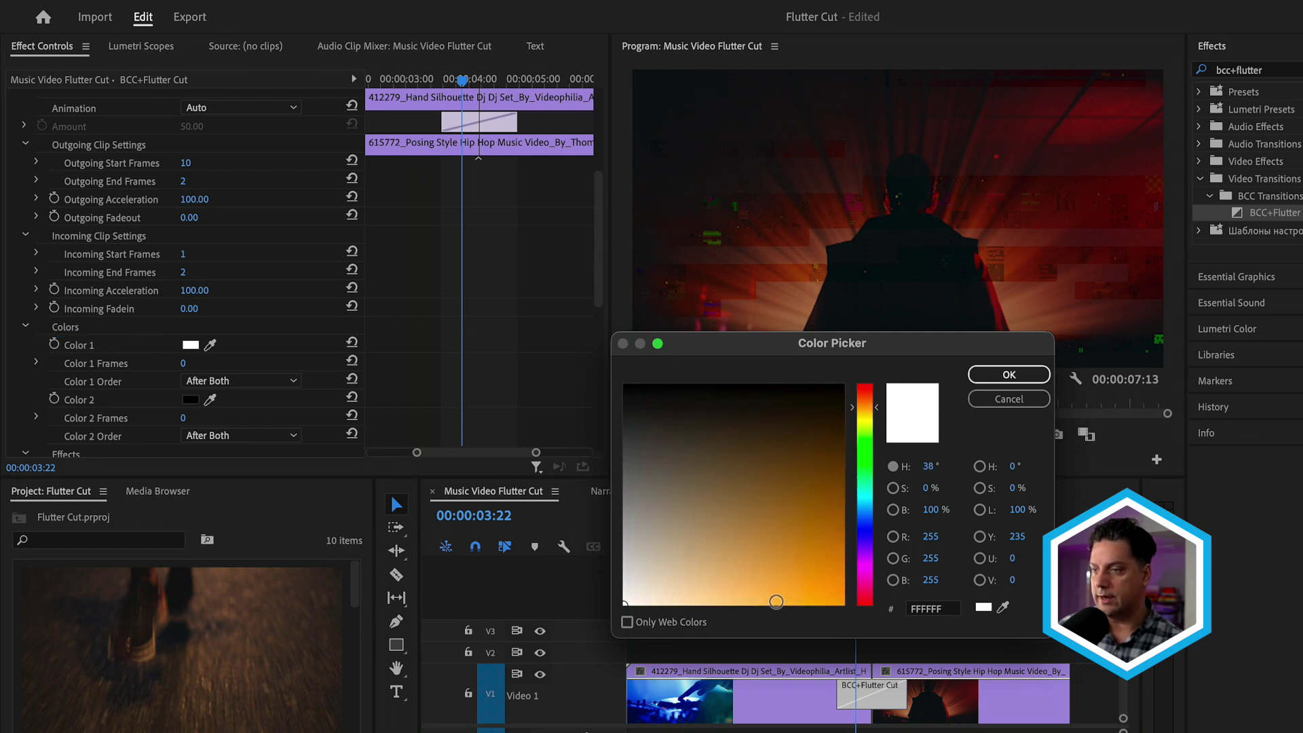
{"action": "left_click", "coordinate": [778, 602]}
{"action": "left_click", "coordinate": [1010, 375]}
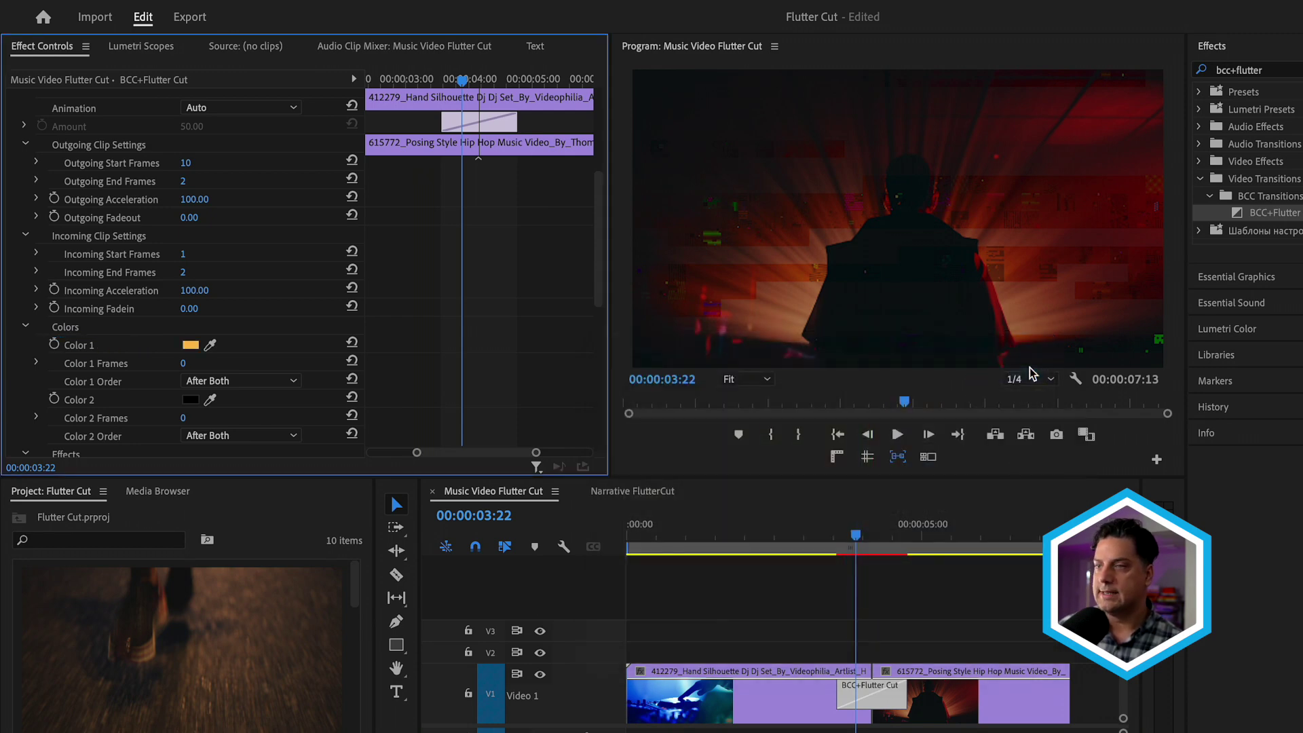
{"action": "left_click", "coordinate": [184, 362]}
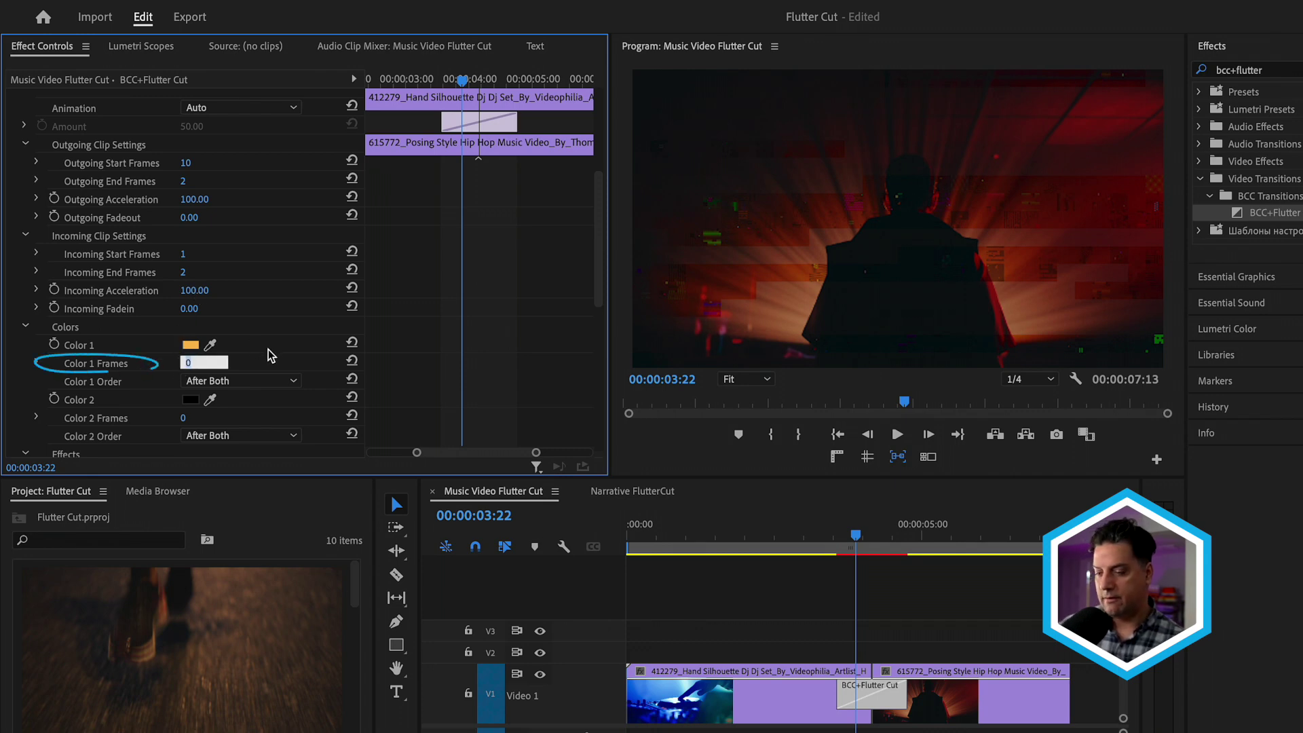
{"action": "type", "text": "4"}
{"action": "key", "text": "Return"}
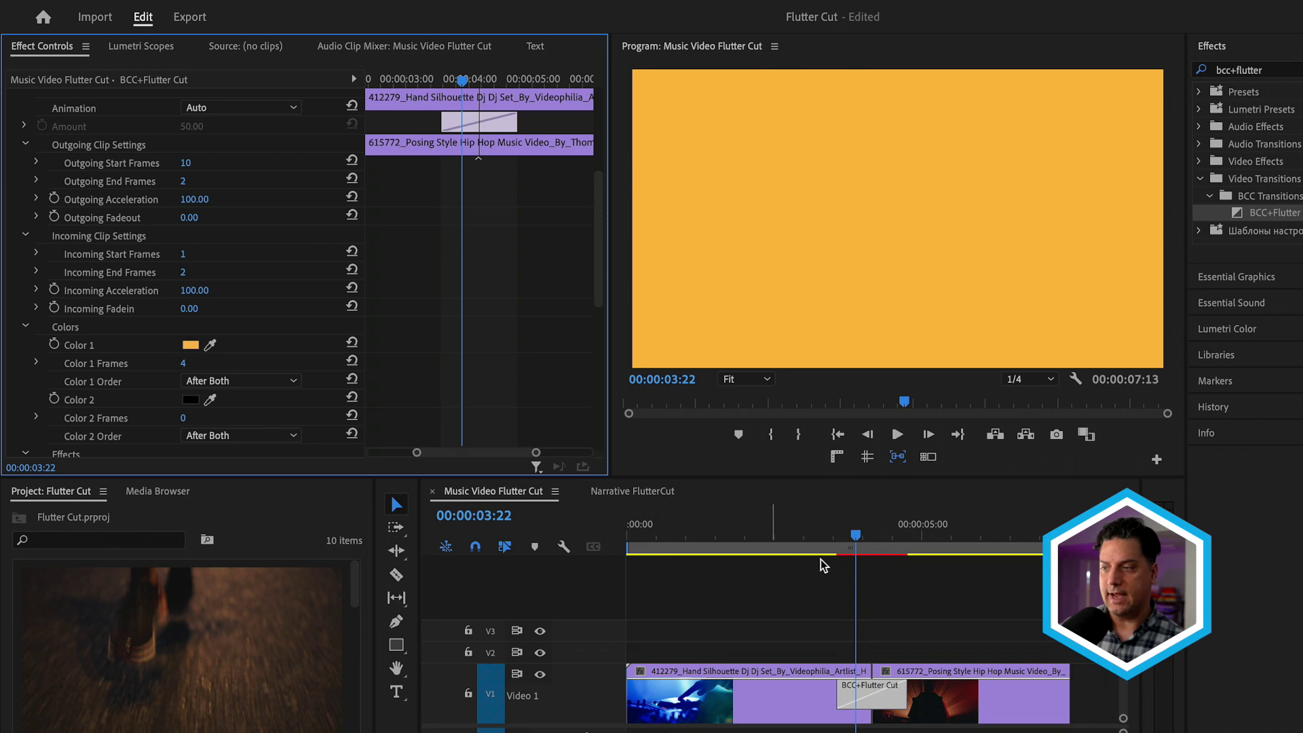
- Play the music video transition full screen from 00:00:03:13, just before the cut
{"action": "left_click", "coordinate": [794, 699]}
{"action": "left_click", "coordinate": [836, 536]}
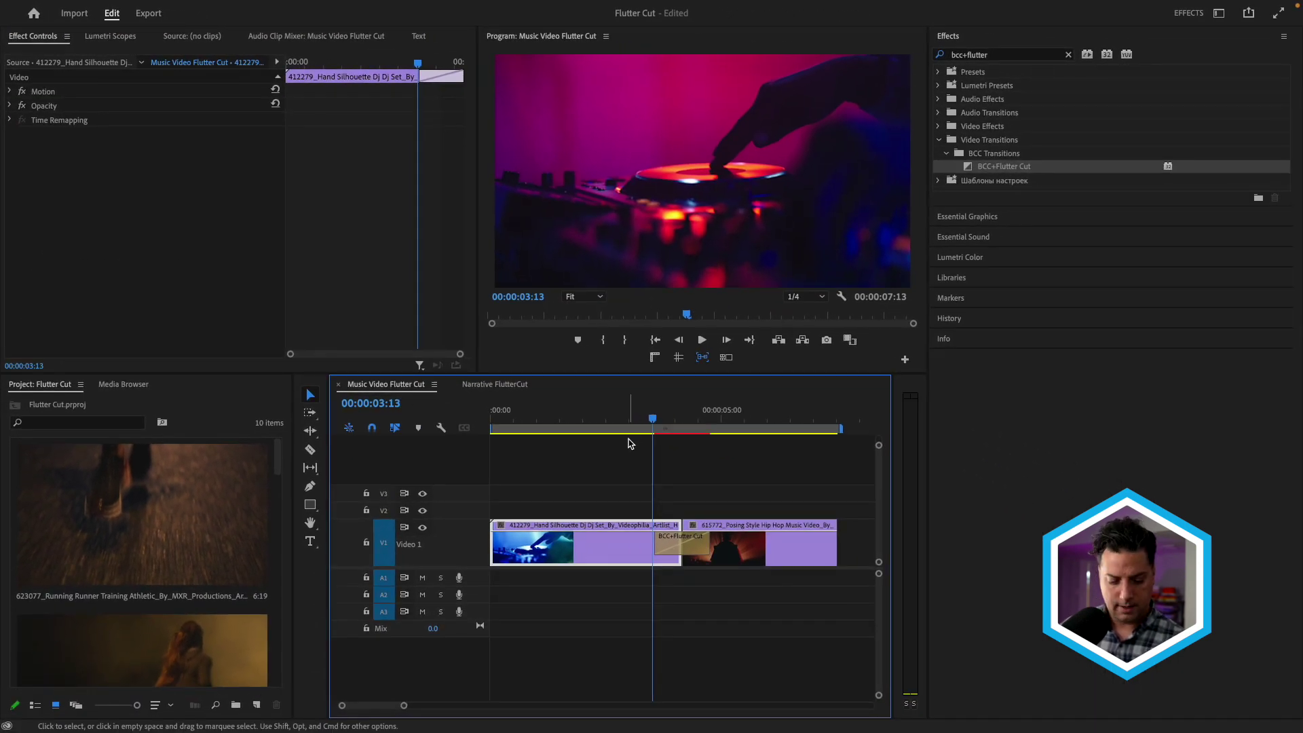
{"action": "key", "text": "ctrl+grave"}
{"action": "key", "text": "space"}
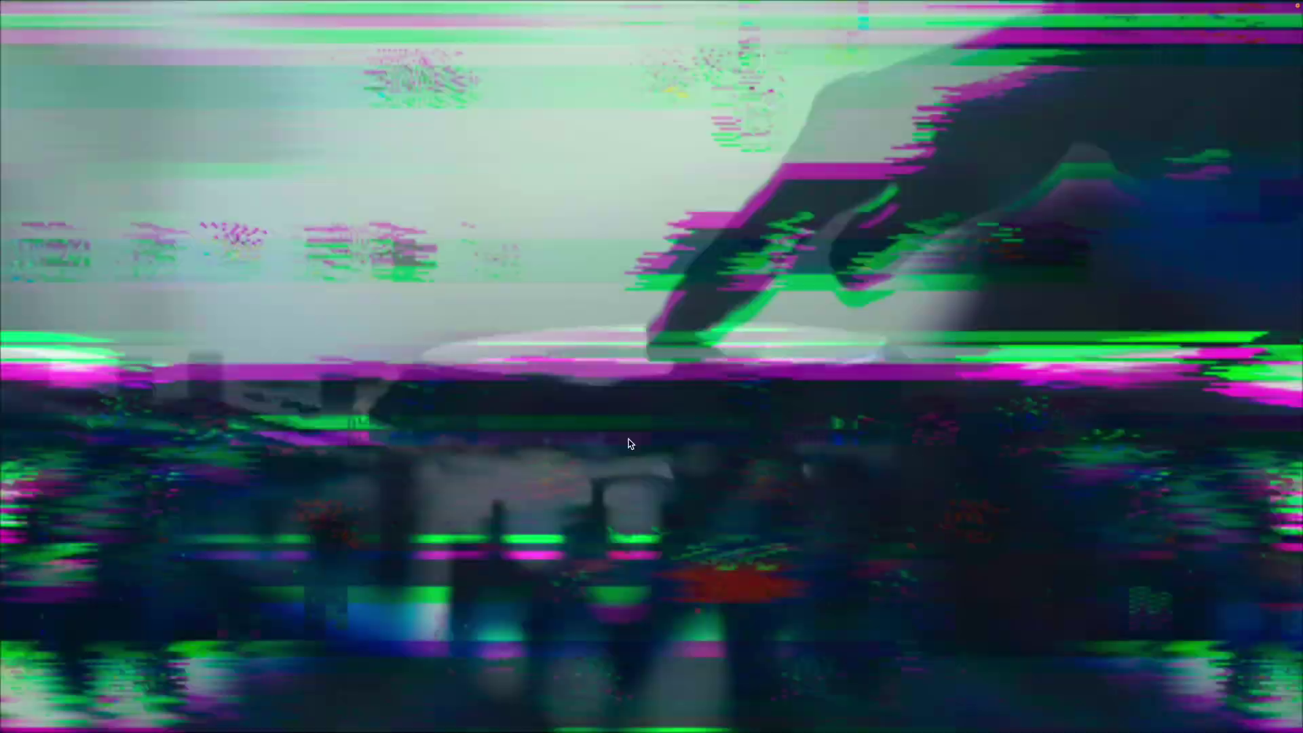